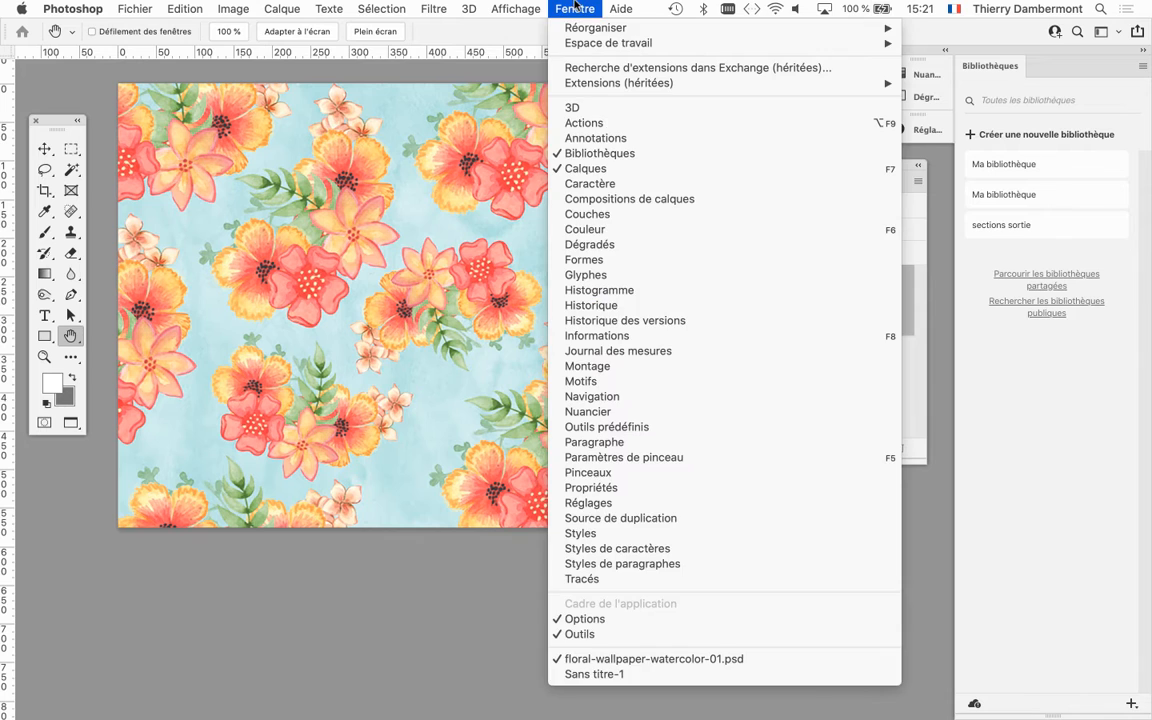
Switch to the Sans titre-1 document and view its whole tiled floral pattern.
{"action": "left_click", "coordinate": [652, 676]}
{"action": "key", "text": "ctrl+Tab"}
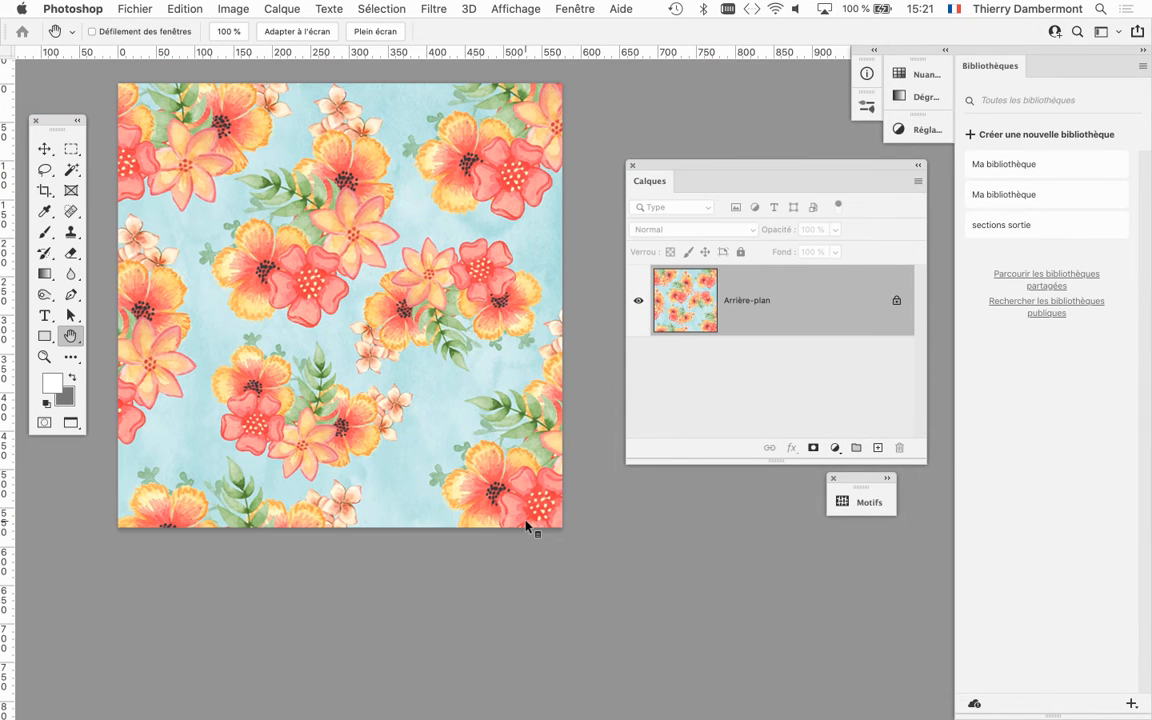
{"action": "left_click", "coordinate": [575, 9]}
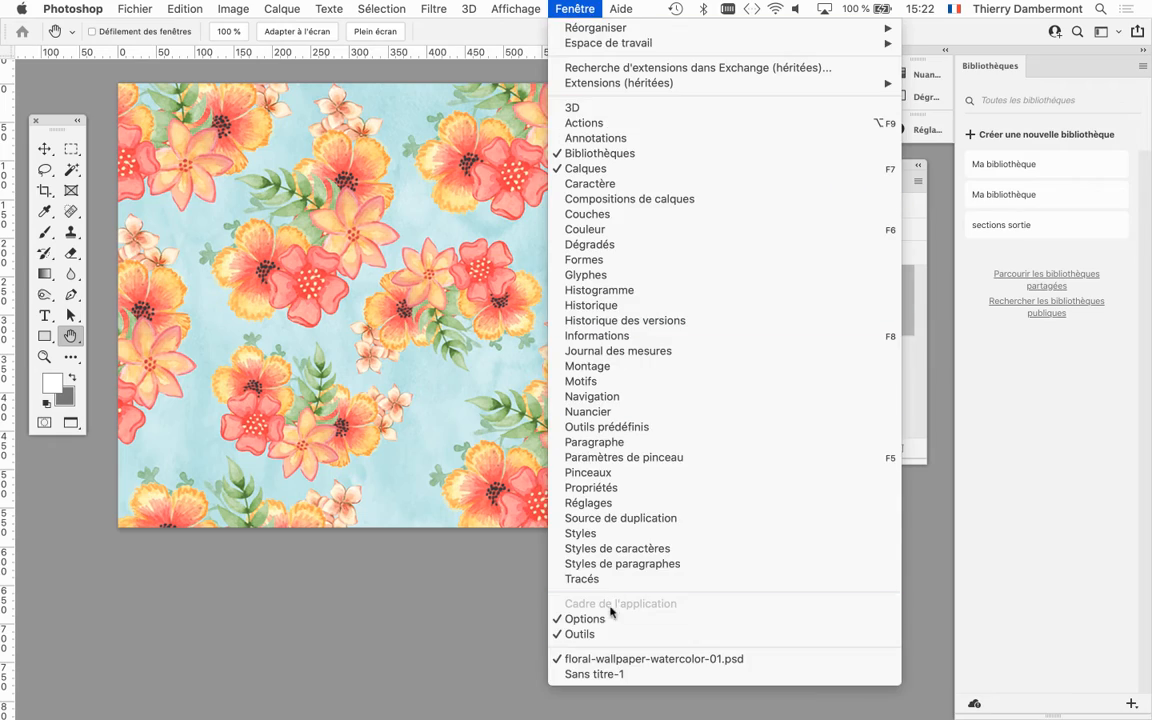
{"action": "left_click", "coordinate": [600, 674]}
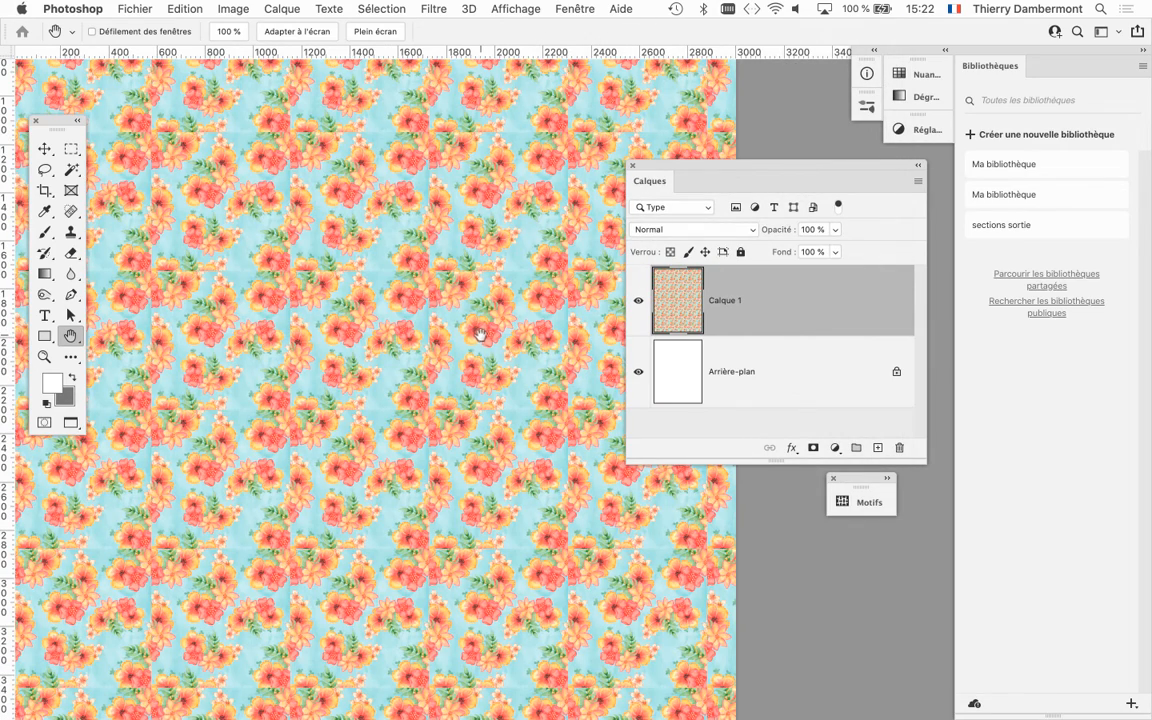
{"action": "scroll", "coordinate": [450, 330], "scroll_direction": "down", "scroll_amount": 3}
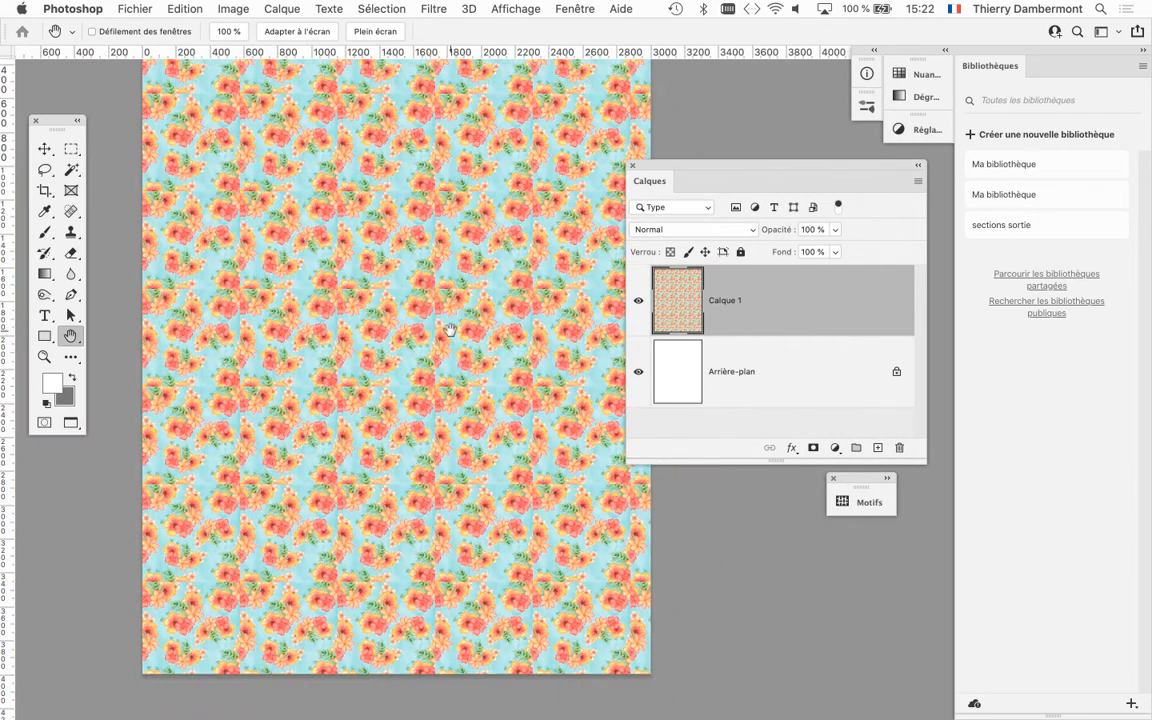
Display the documents in standard screen mode and compare floral-wallpaper-watercolor-01.psd with the tiled Sans titre-1.
{"action": "key", "text": "f"}
{"action": "key", "text": "f"}
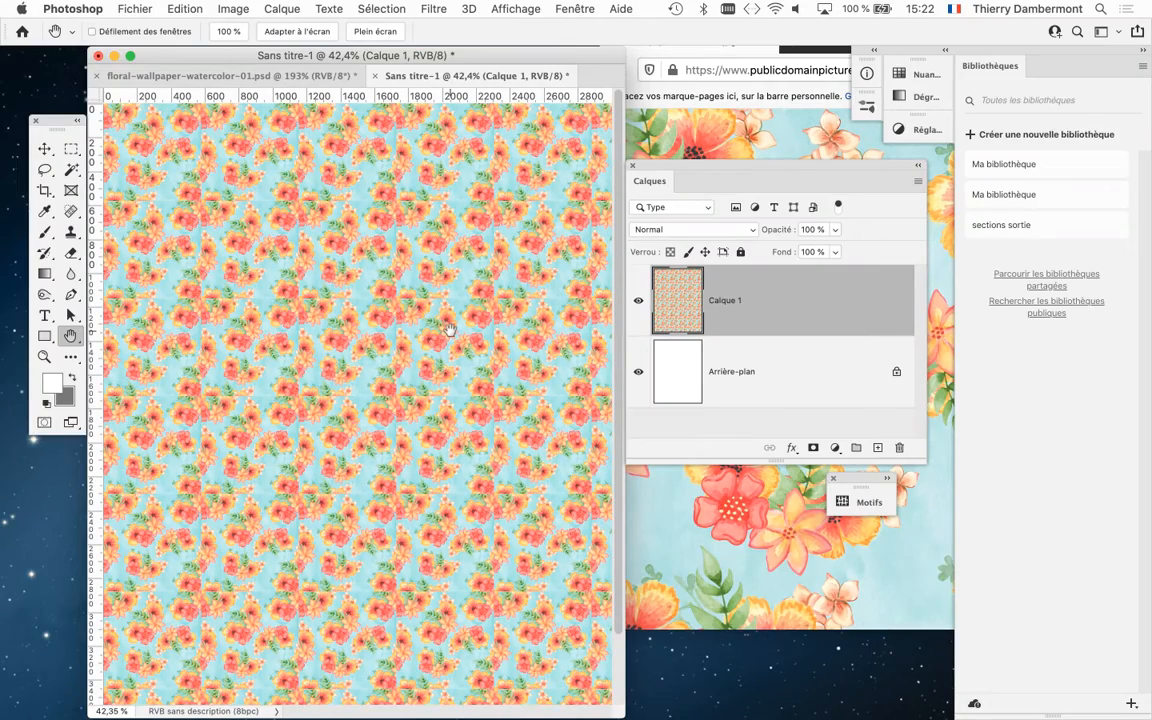
{"action": "left_click", "coordinate": [186, 76]}
{"action": "left_click", "coordinate": [466, 79]}
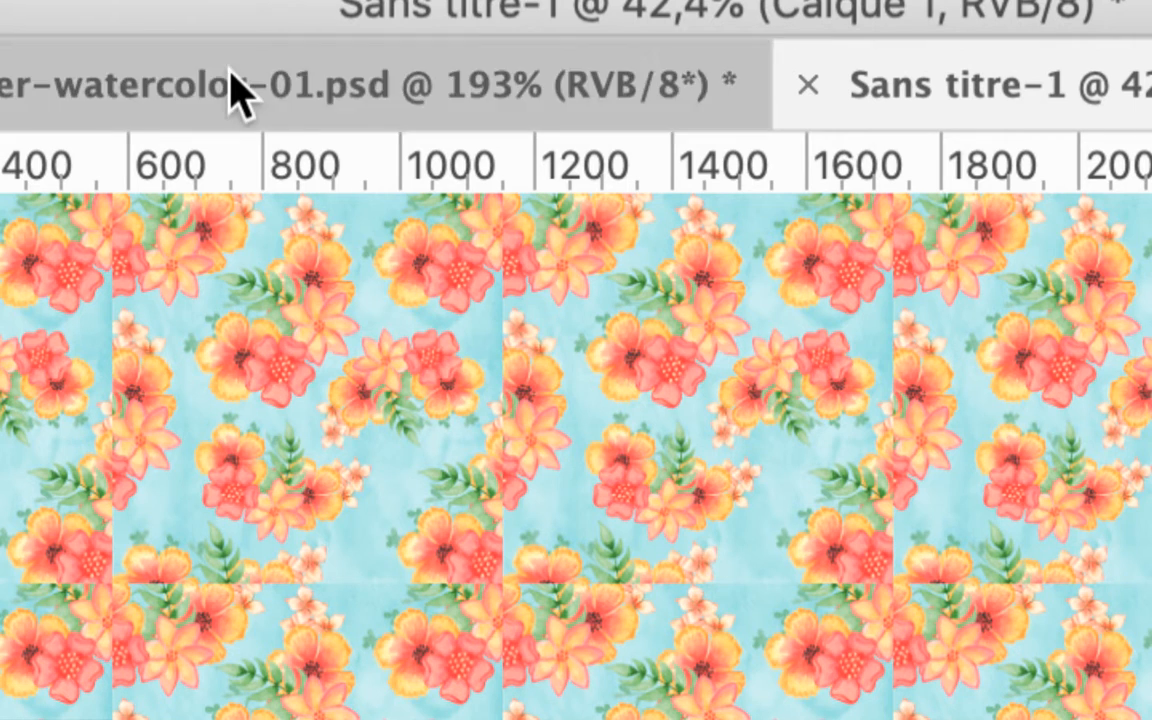
{"action": "left_click", "coordinate": [231, 77]}
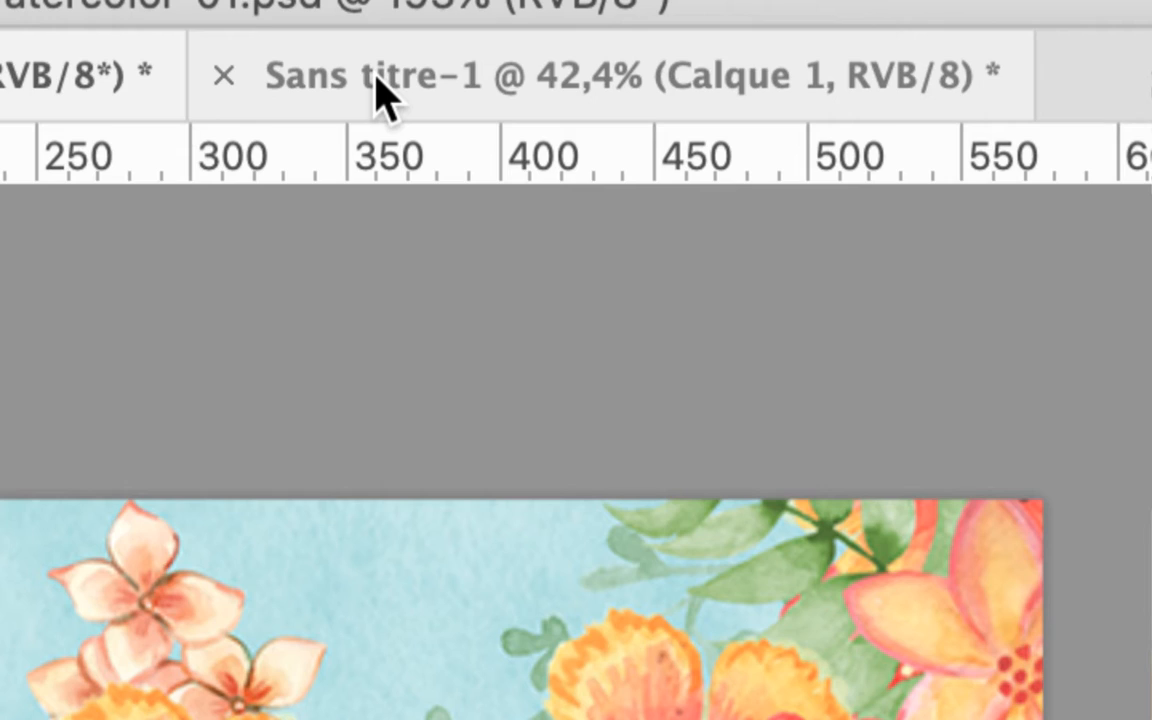
{"action": "left_click", "coordinate": [377, 80]}
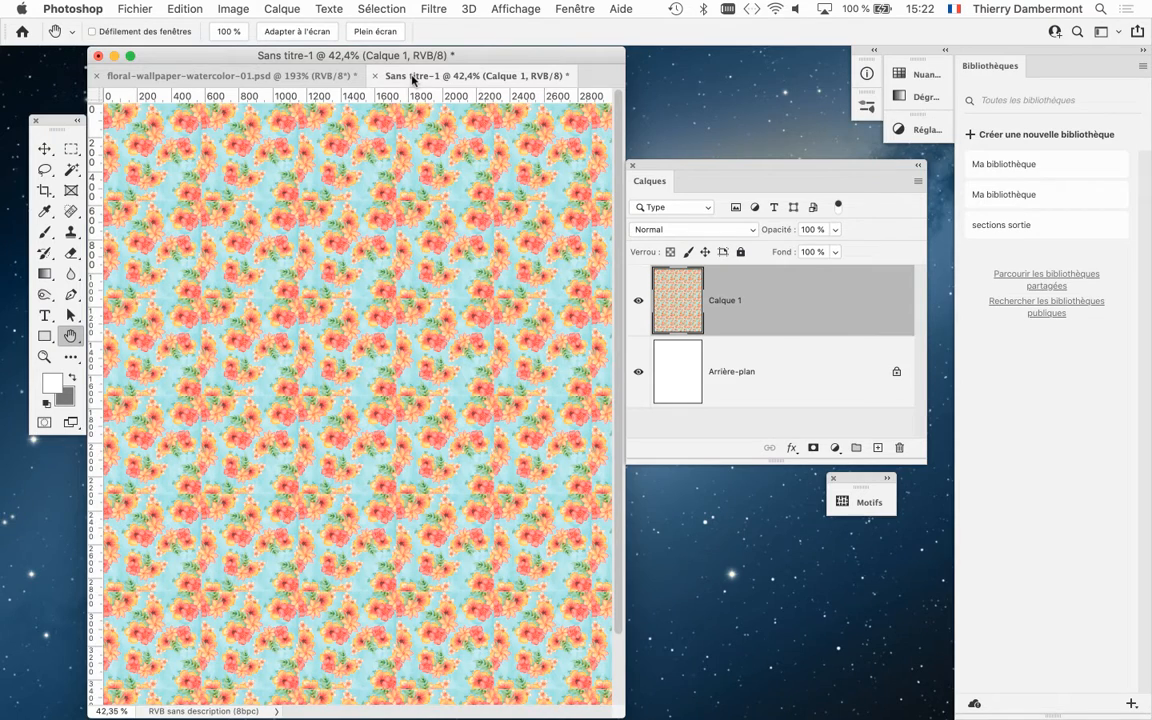
Return to full-screen mode with the menu bar and bring the single floral tile document to the front.
{"action": "key", "text": "f"}
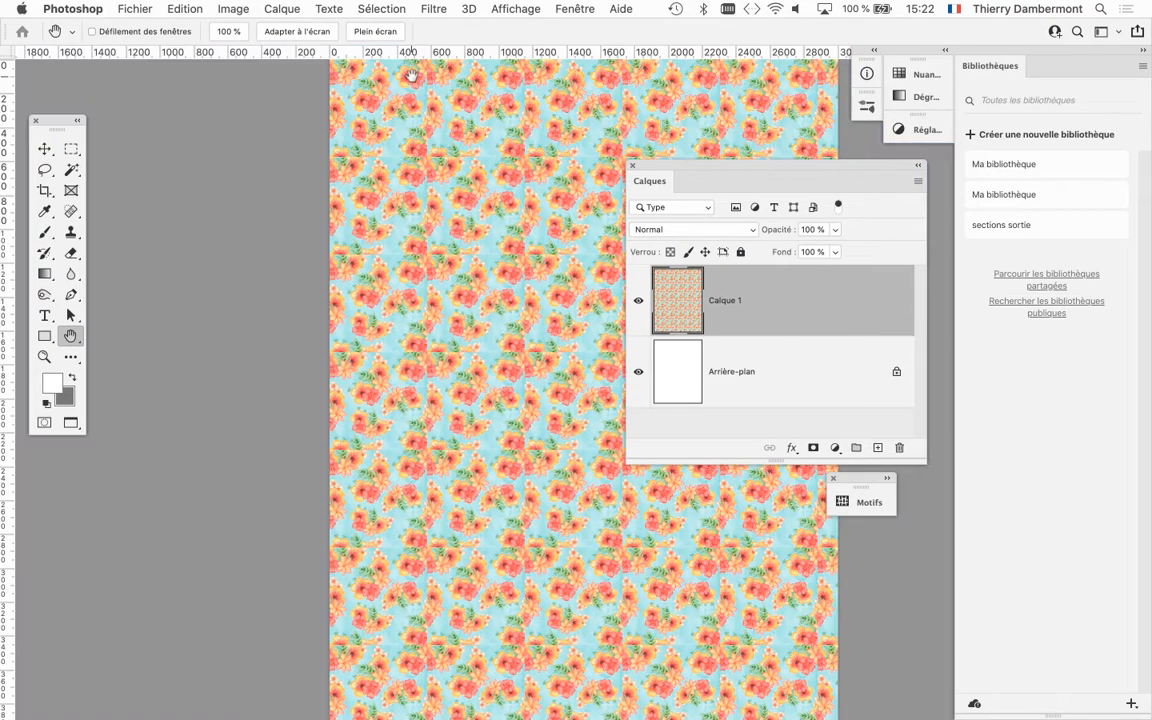
{"action": "left_click_drag", "start_coordinate": [437, 244], "coordinate": [284, 277]}
{"action": "key", "text": "ctrl+Tab"}
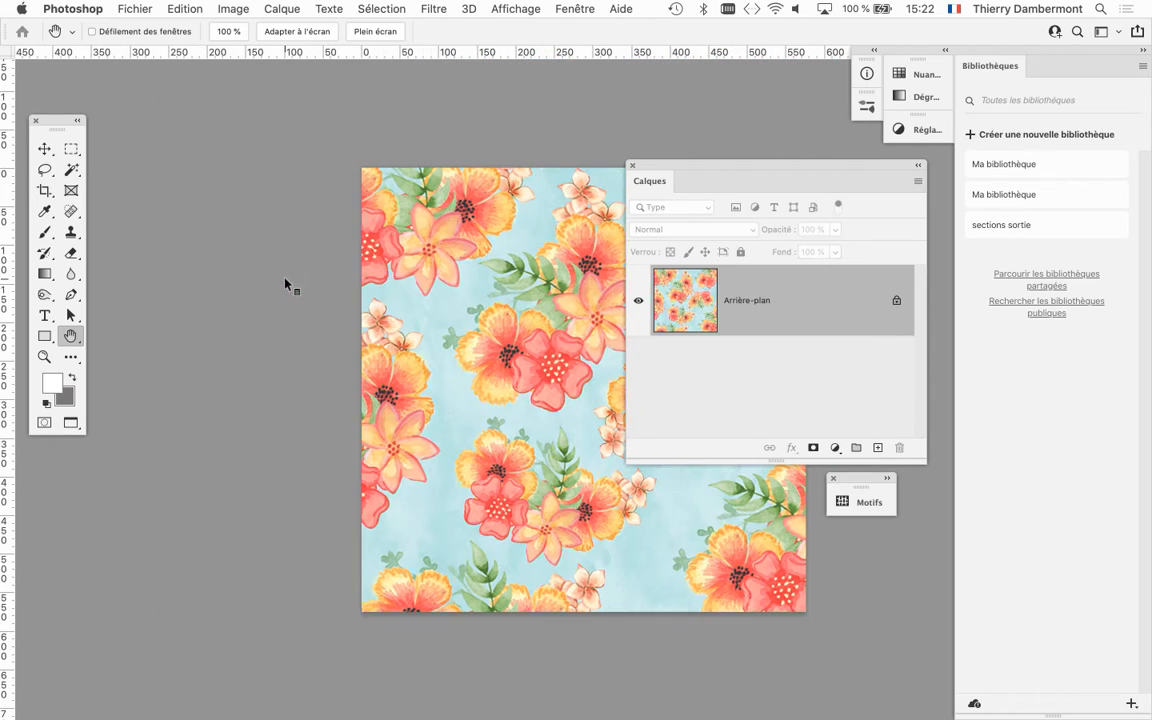
{"action": "left_click_drag", "start_coordinate": [496, 301], "coordinate": [287, 271]}
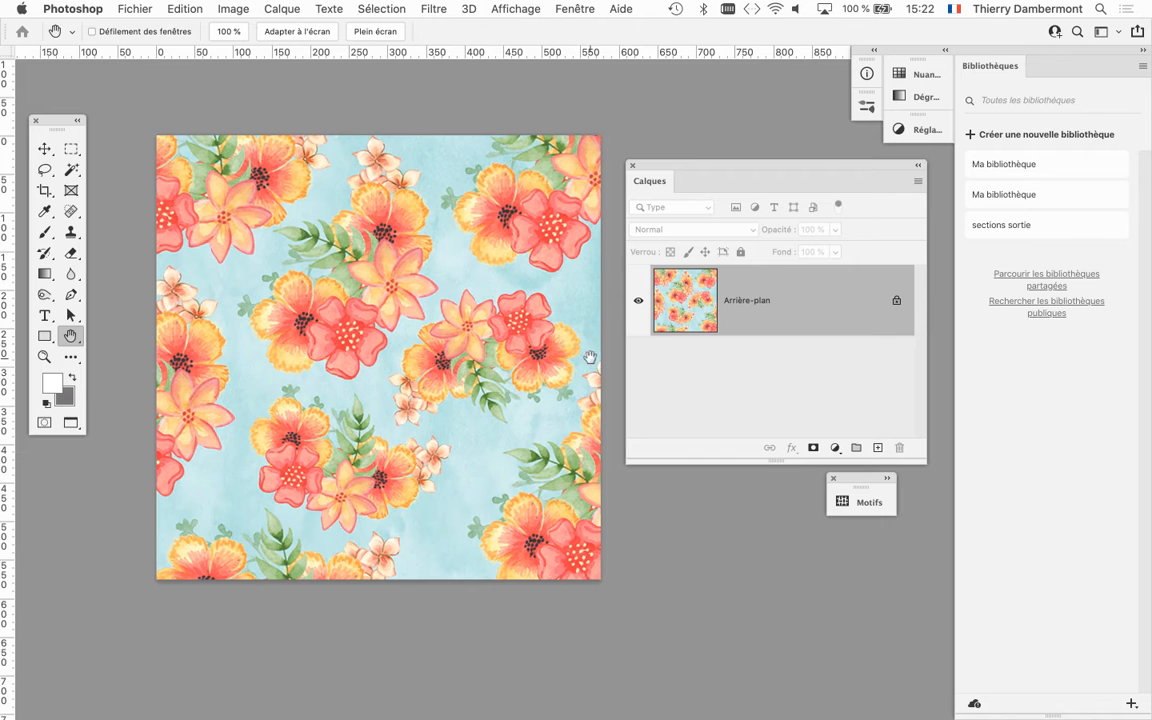
Save a new version of the floral tile as floral-wallpaper-watercolor-02.psd in the motif-fleurs-faire-au-raccord folder.
{"action": "left_click", "coordinate": [150, 8]}
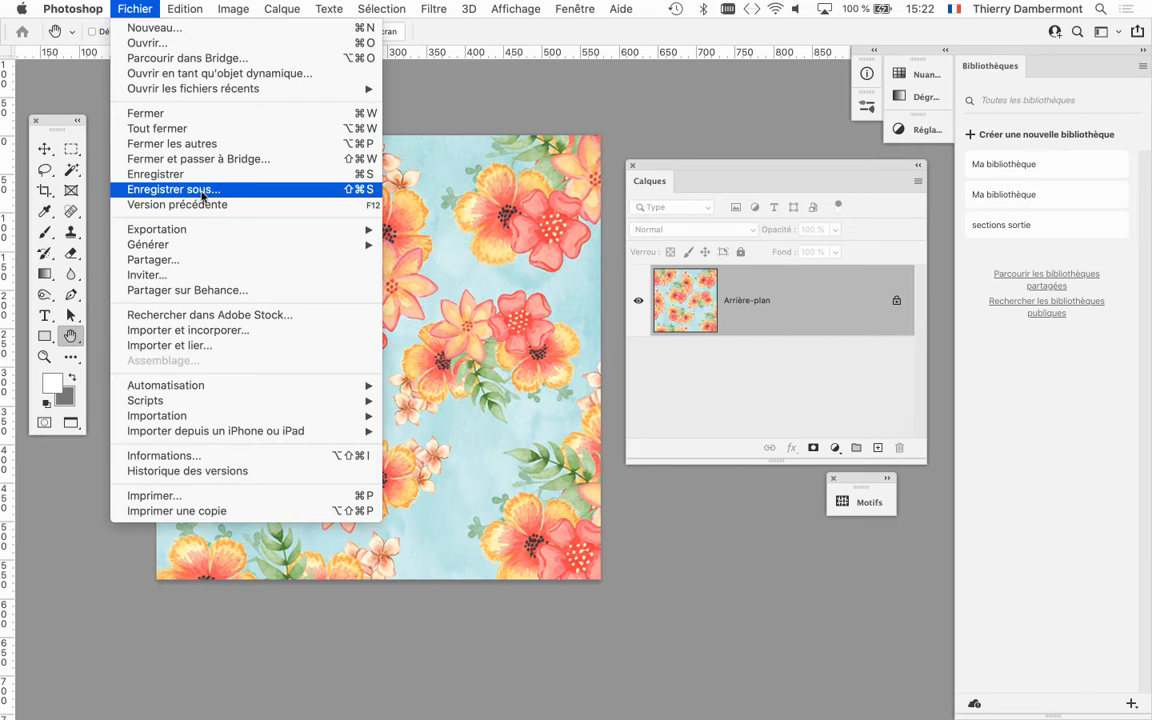
{"action": "left_click", "coordinate": [183, 186]}
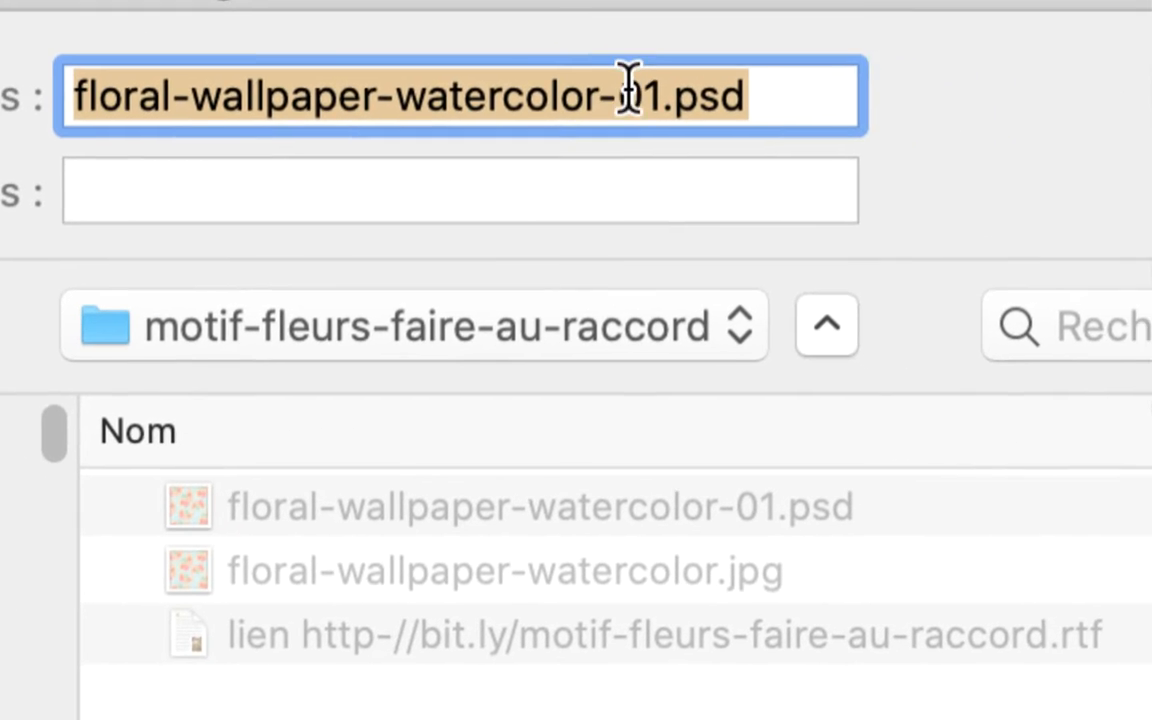
{"action": "left_click_drag", "start_coordinate": [645, 91], "coordinate": [630, 95]}
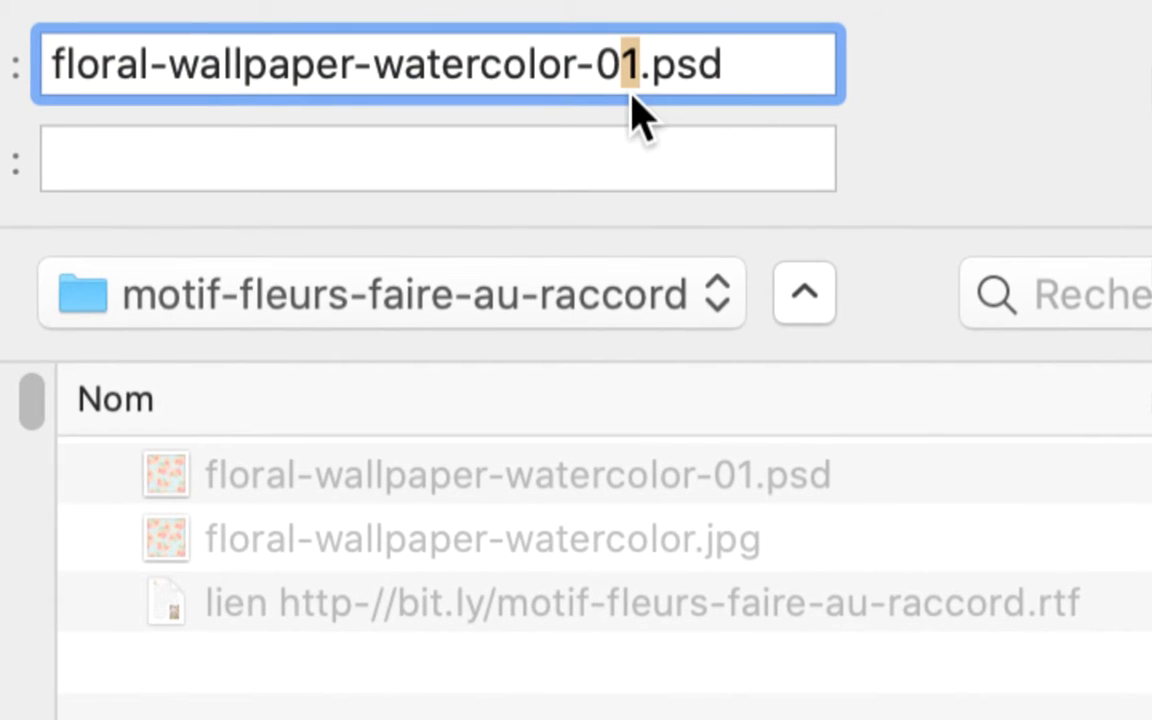
{"action": "type", "text": "2"}
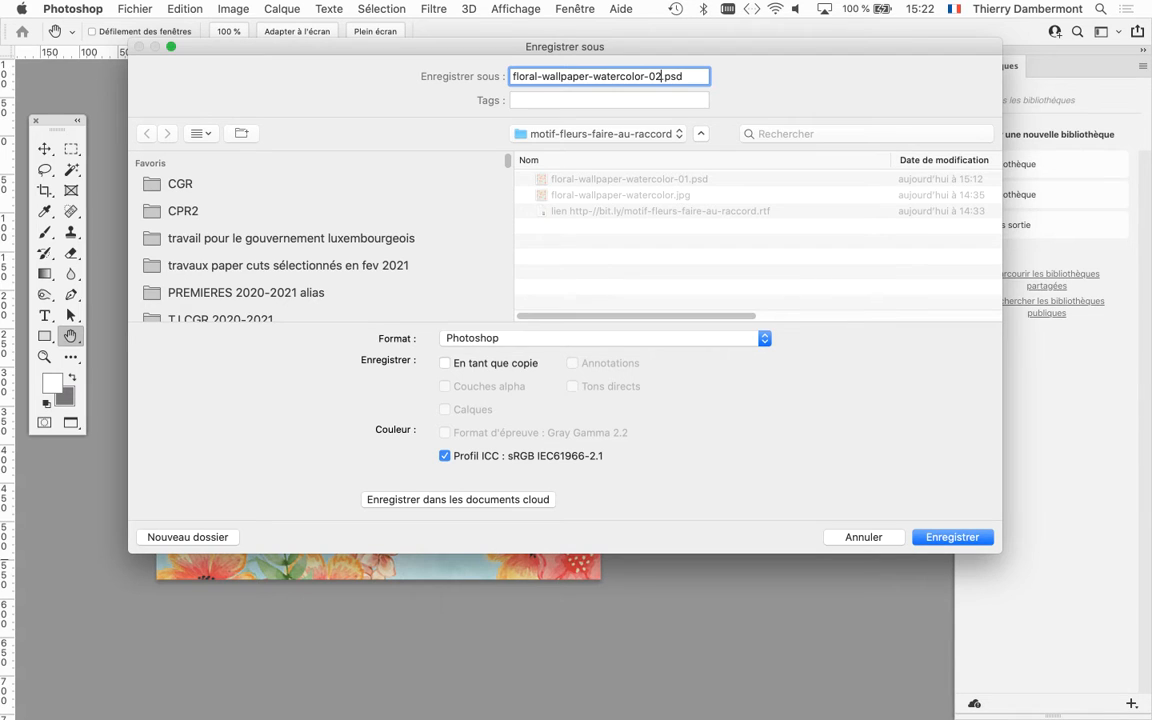
{"action": "key", "text": "Return"}
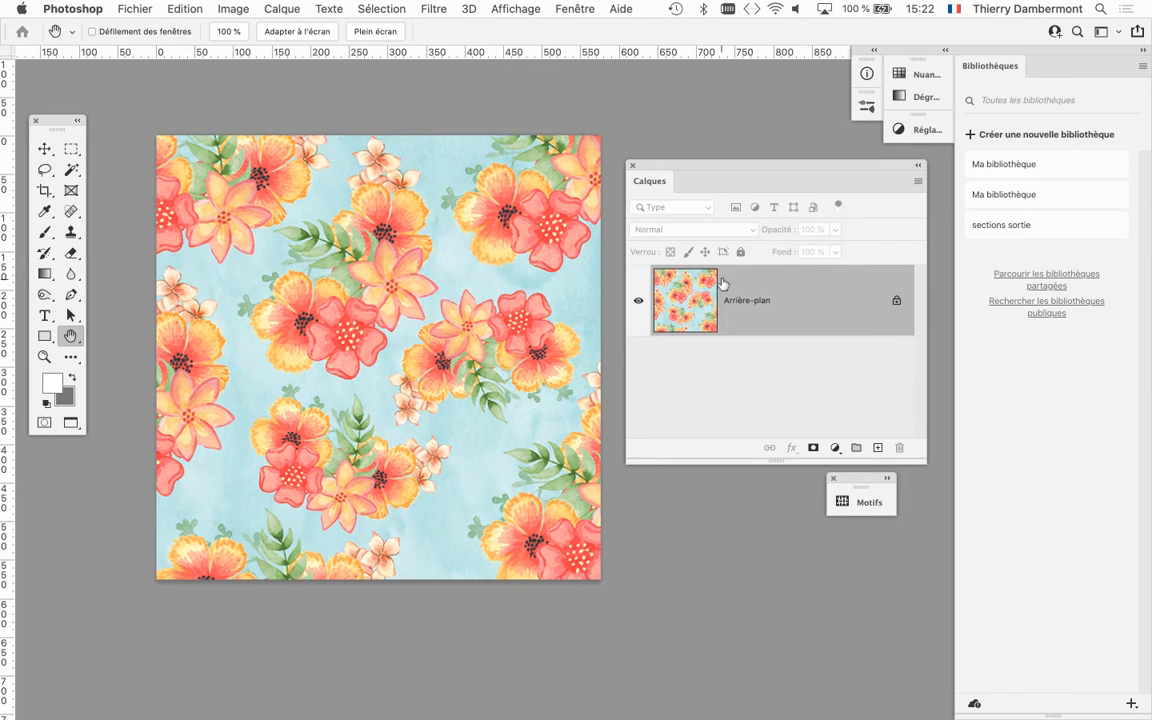
Move the Layers panel clear of the floral image and place the toolbox closer to the canvas.
{"action": "left_click_drag", "start_coordinate": [662, 167], "coordinate": [743, 157]}
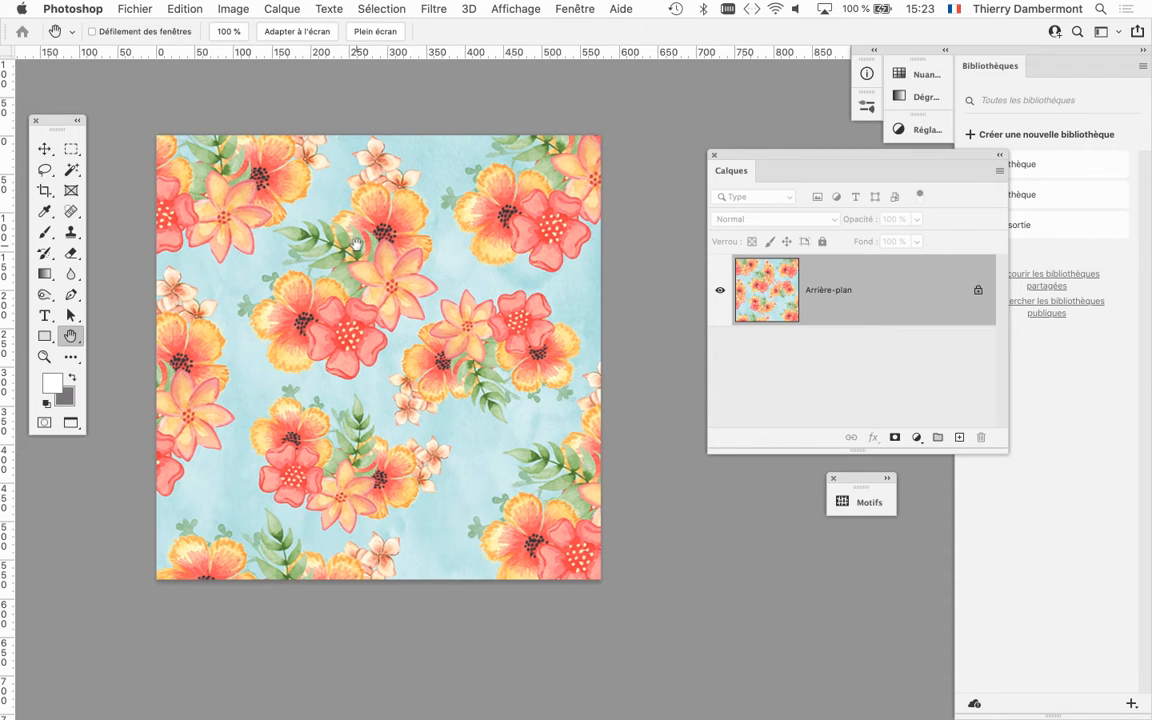
{"action": "left_click_drag", "start_coordinate": [357, 244], "coordinate": [394, 241]}
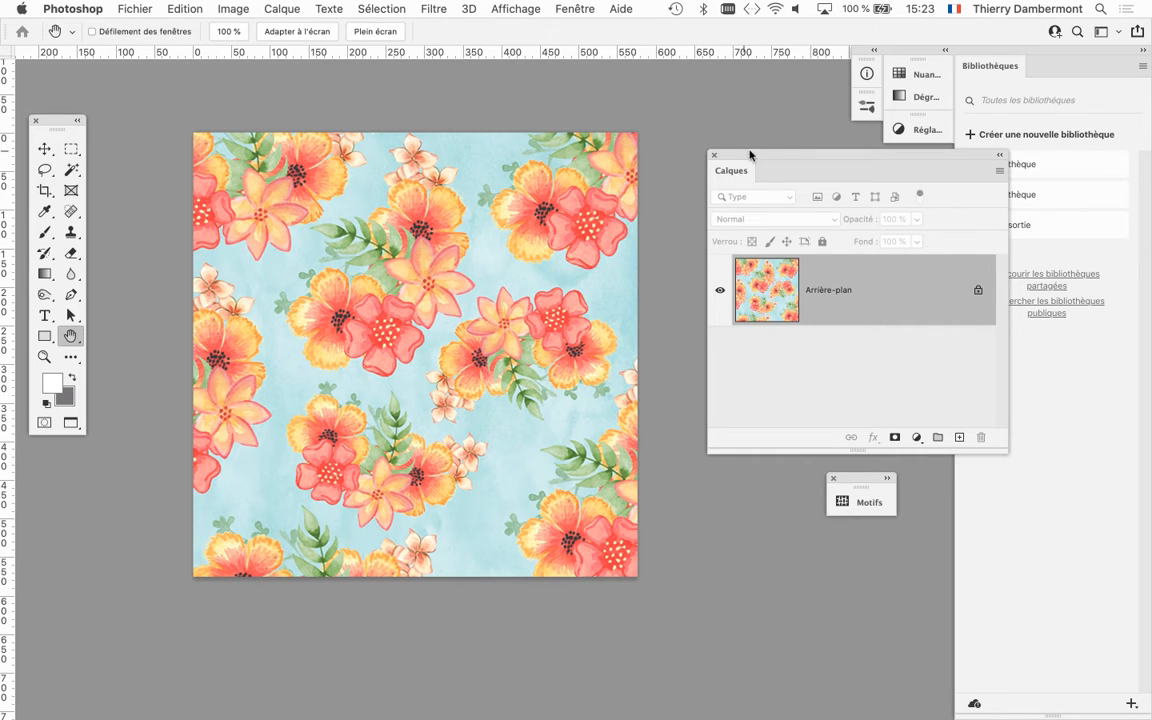
{"action": "left_click_drag", "start_coordinate": [763, 155], "coordinate": [800, 174]}
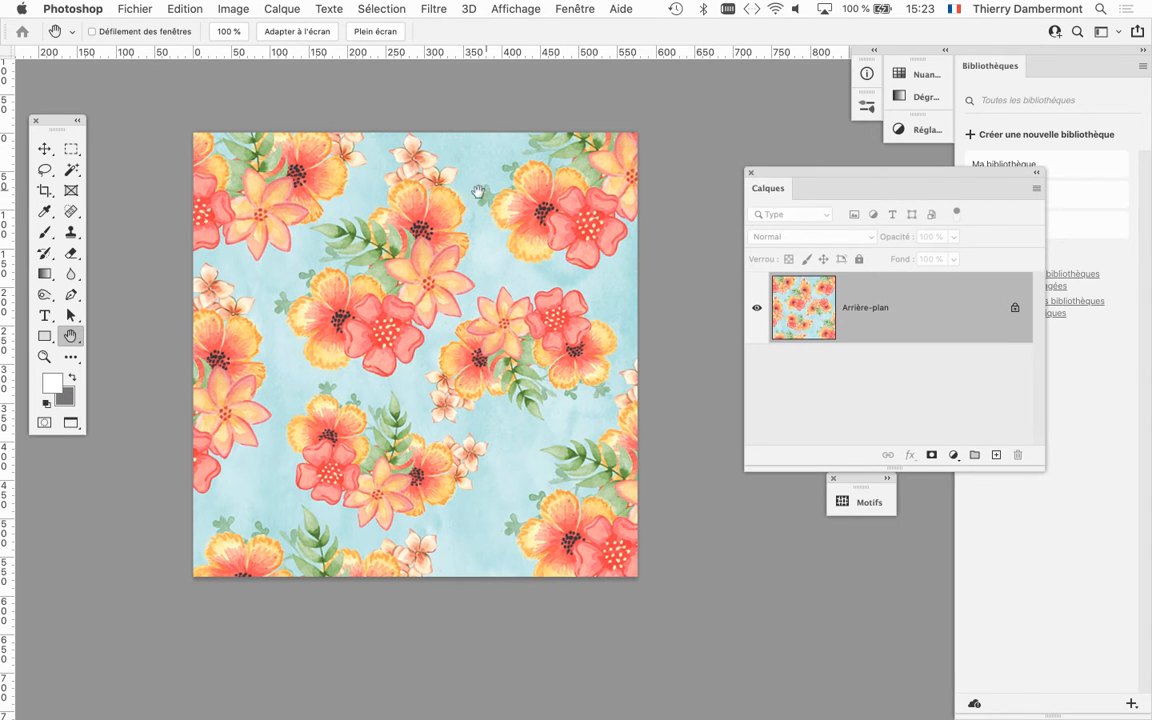
{"action": "left_click_drag", "start_coordinate": [462, 164], "coordinate": [452, 201]}
{"action": "scroll", "coordinate": [496, 212], "scroll_direction": "up", "scroll_amount": 3}
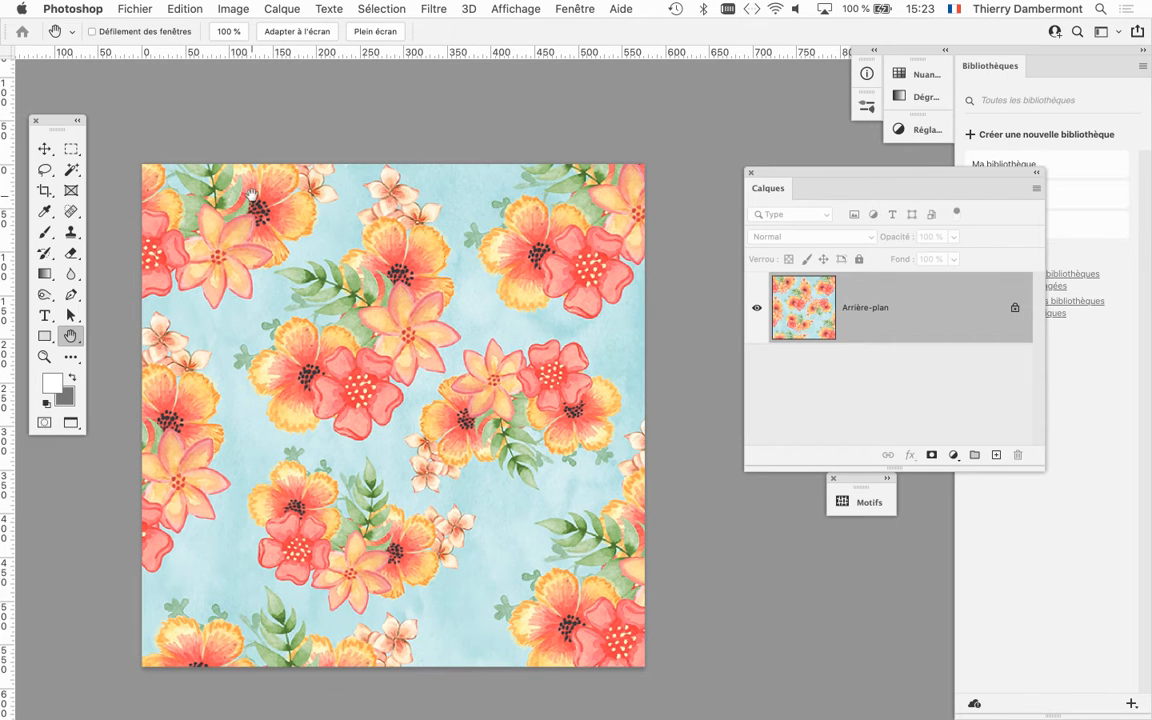
{"action": "scroll", "coordinate": [226, 176], "scroll_direction": "down", "scroll_amount": 3}
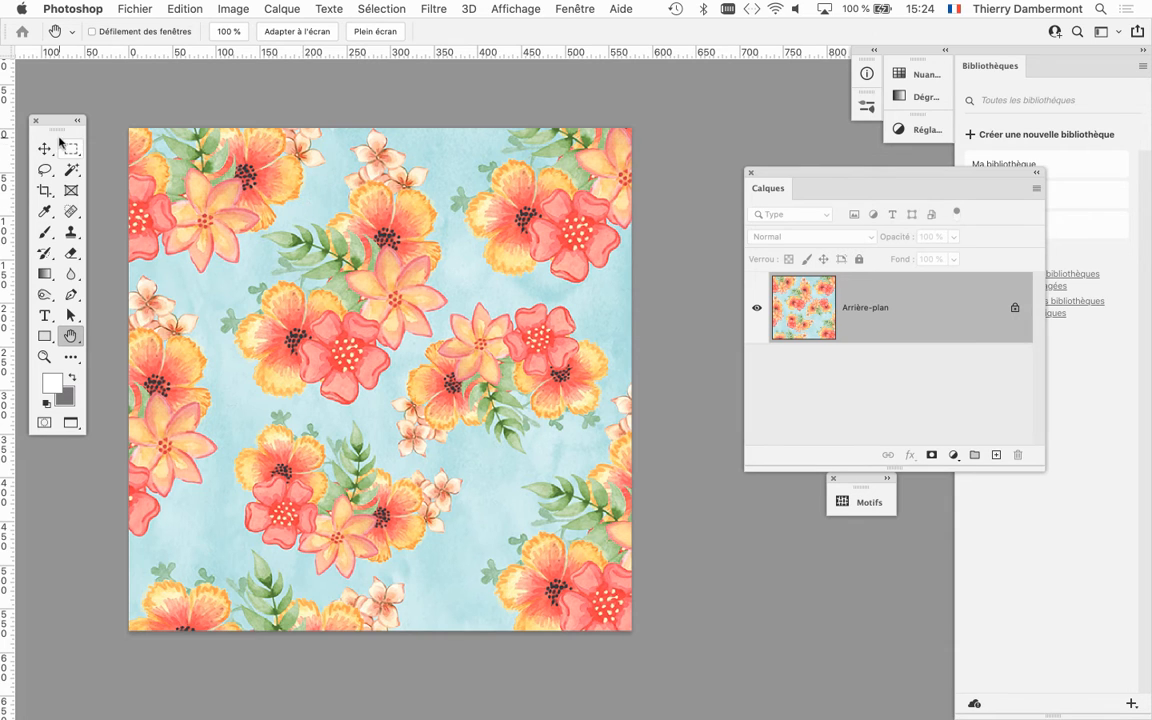
{"action": "left_click_drag", "start_coordinate": [58, 121], "coordinate": [80, 109]}
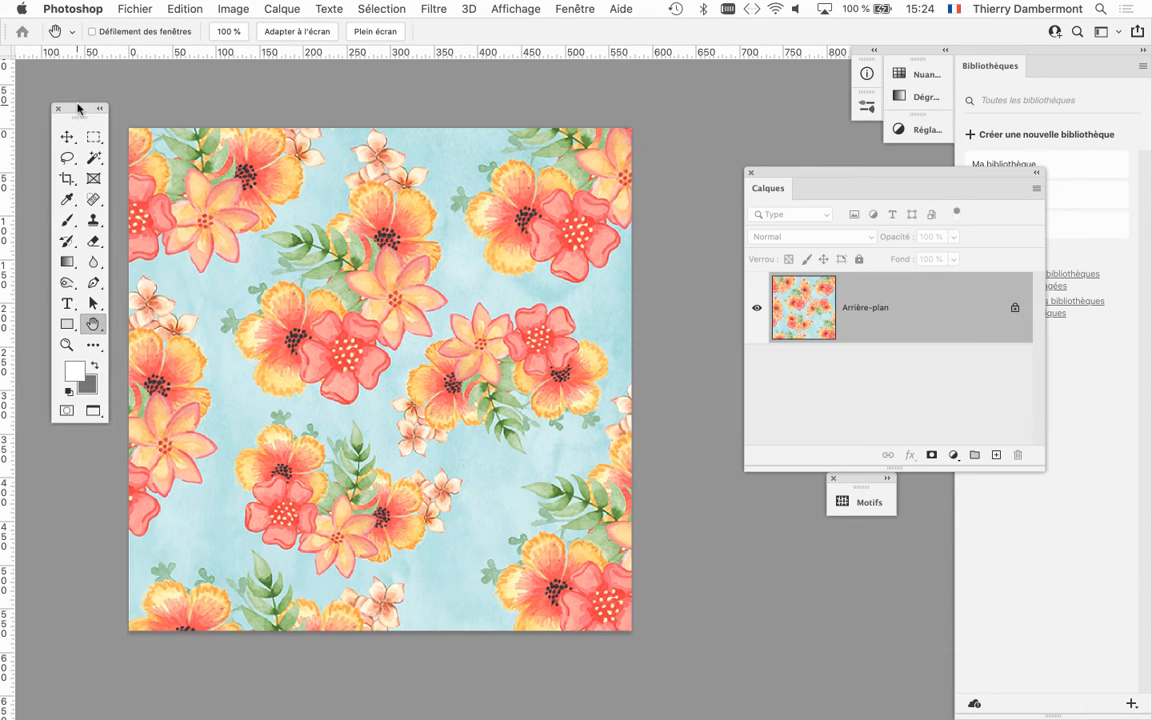
Draw a freehand Lasso selection around the flower group in the image's upper-right corner.
{"action": "left_click", "coordinate": [65, 161]}
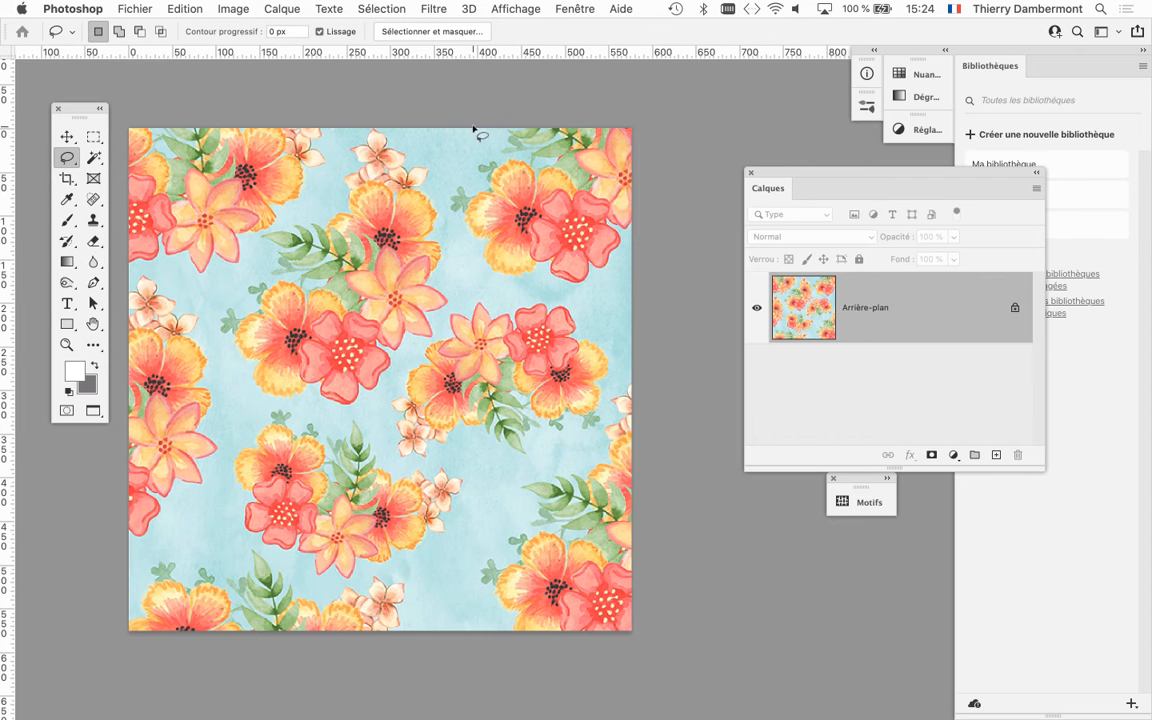
{"action": "mouse_move", "coordinate": [453, 121]}
{"action": "left_mouse_down"}
{"action": "mouse_move", "coordinate": [445, 212]}
{"action": "mouse_move", "coordinate": [474, 264]}
{"action": "mouse_move", "coordinate": [496, 283]}
{"action": "mouse_move", "coordinate": [576, 292]}
{"action": "mouse_move", "coordinate": [634, 277]}
{"action": "mouse_move", "coordinate": [647, 256]}
{"action": "mouse_move", "coordinate": [652, 116]}
{"action": "mouse_move", "coordinate": [602, 101]}
{"action": "mouse_move", "coordinate": [458, 116]}
{"action": "left_mouse_up"}
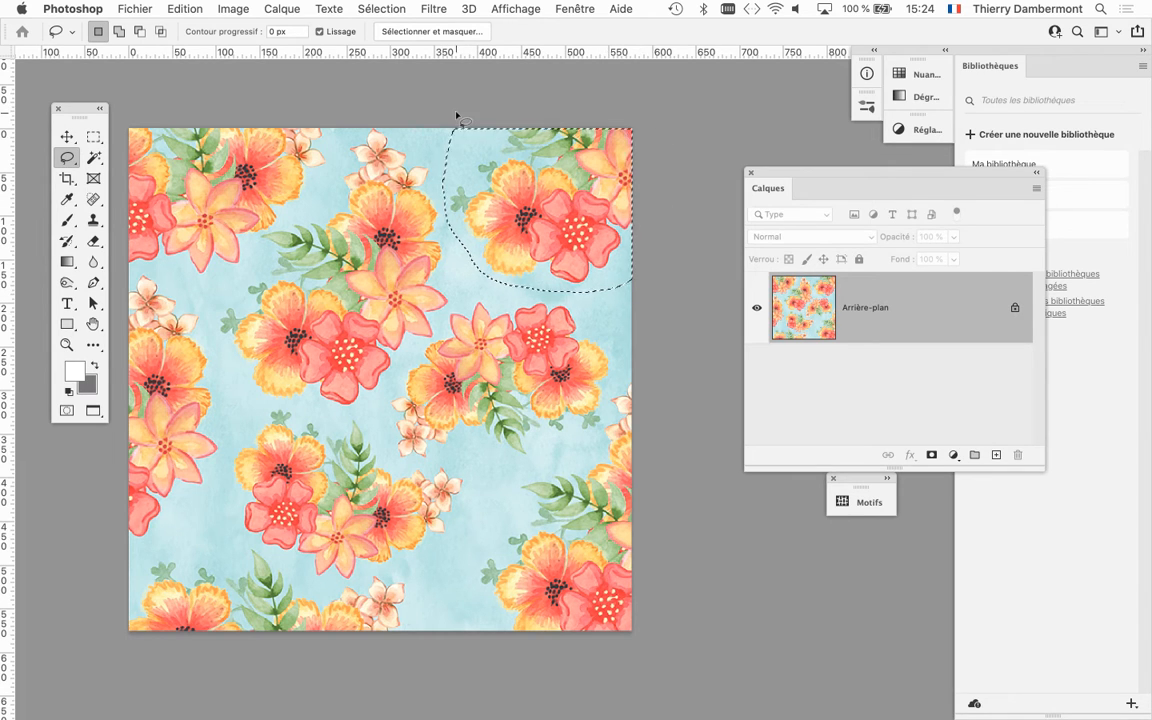
Check the image size of floral-wallpaper-watercolor-02.psd without changing it, and clear the flower selection.
{"action": "left_click", "coordinate": [226, 10]}
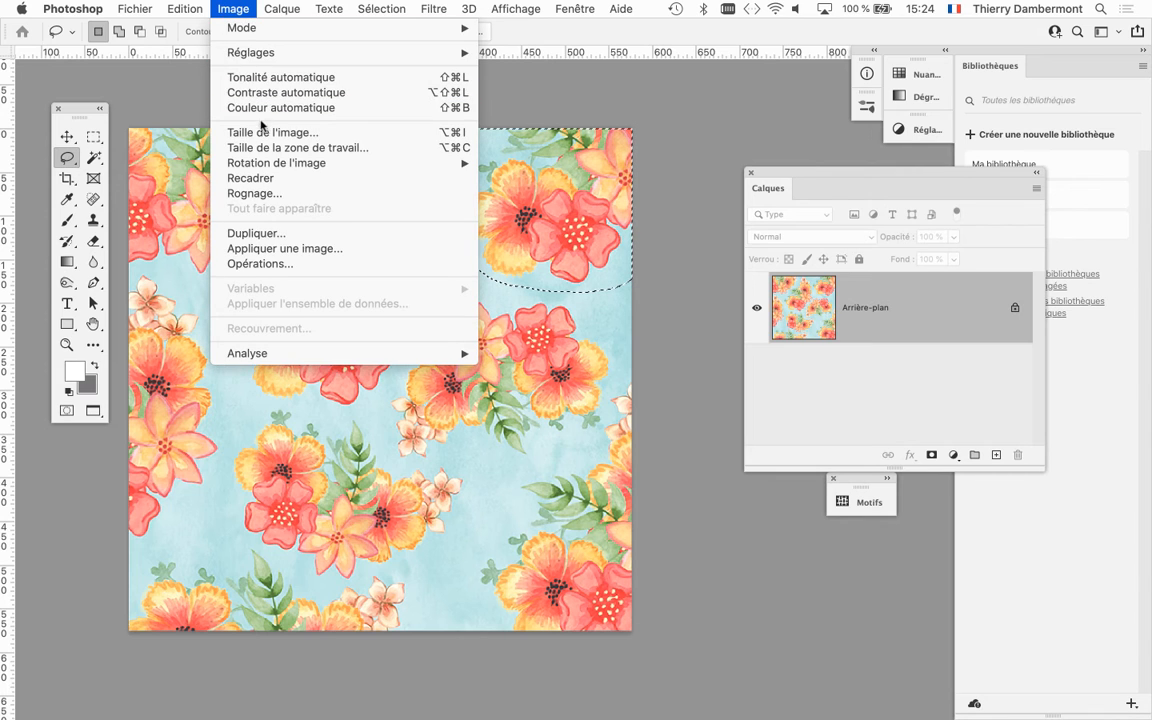
{"action": "left_click", "coordinate": [240, 132]}
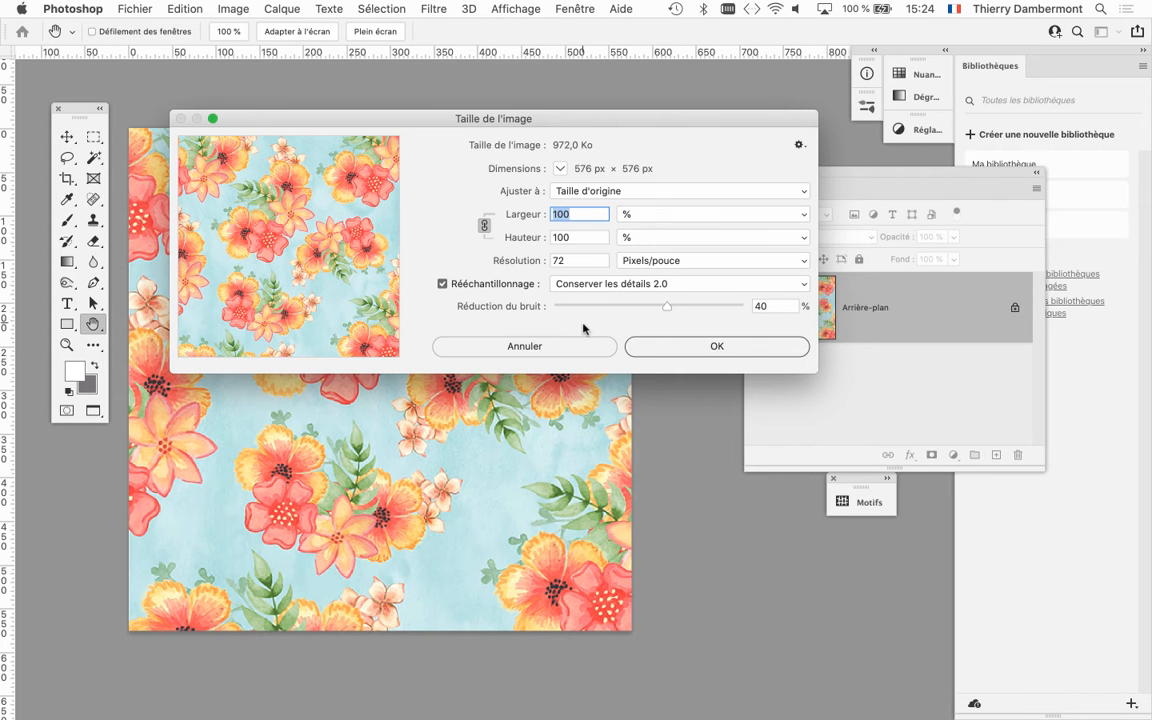
{"action": "left_click", "coordinate": [580, 344]}
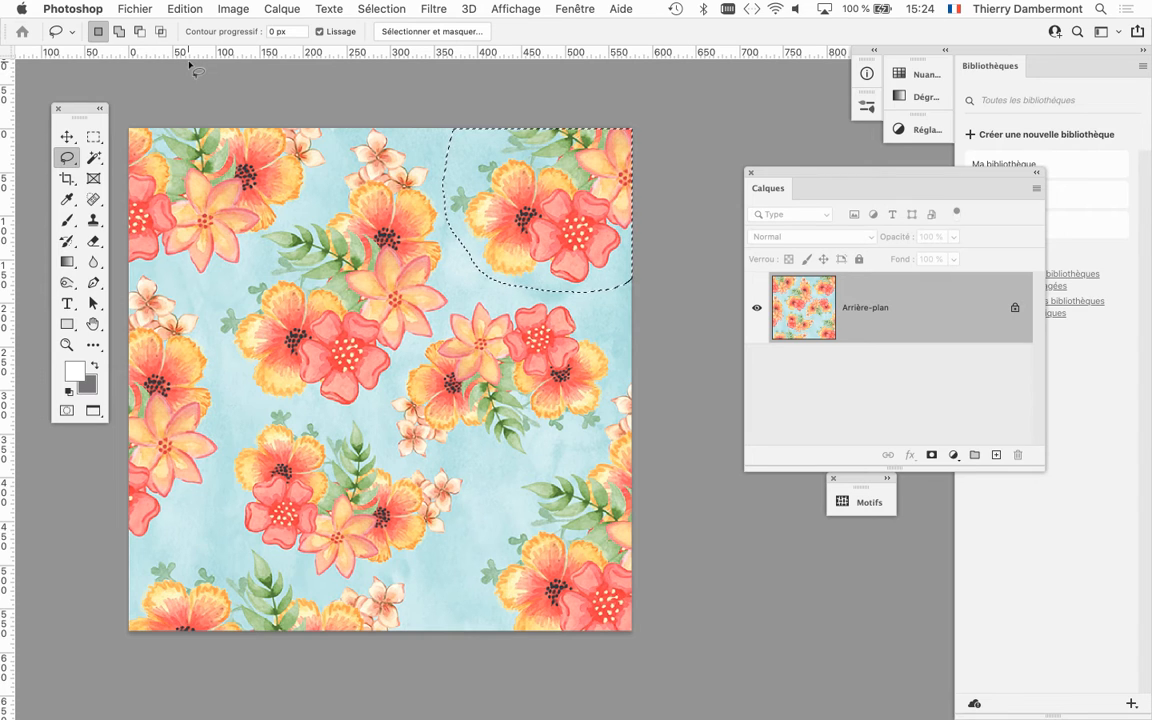
{"action": "key", "text": "super+d"}
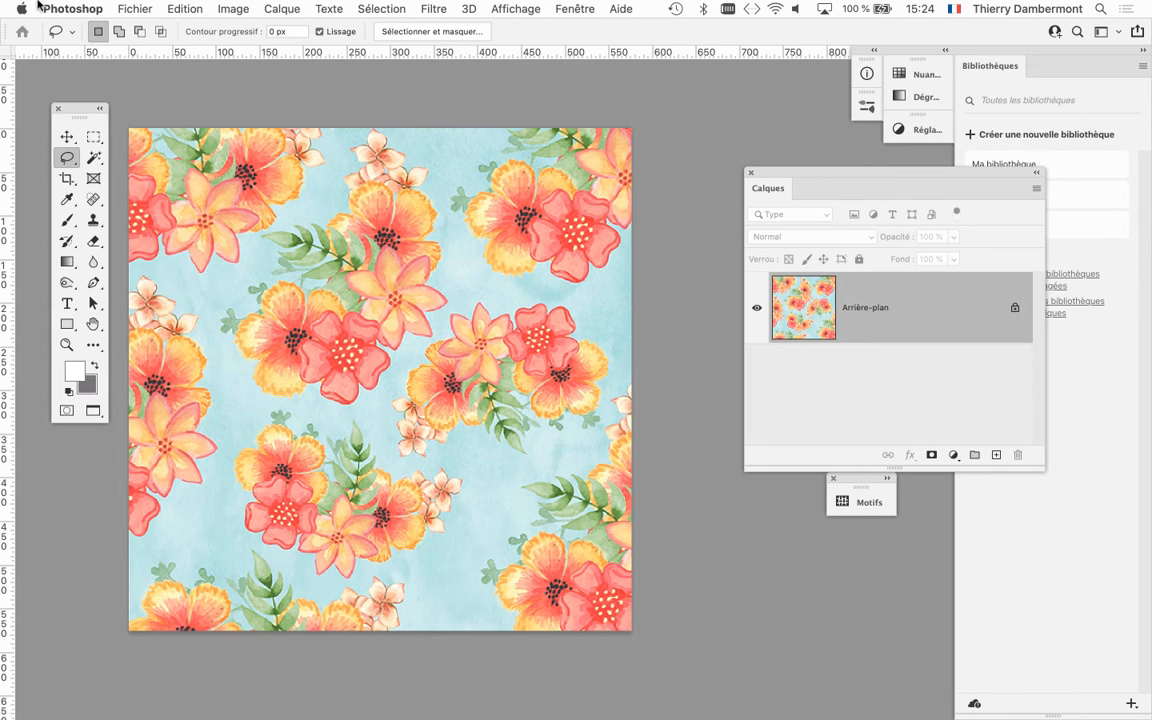
Reopen the recent file floral-wallpaper-watercolor-01.psd, keeping its embedded sRGB IEC61966-2.1 profile.
{"action": "left_click", "coordinate": [135, 9]}
{"action": "mouse_move", "coordinate": [263, 91]}
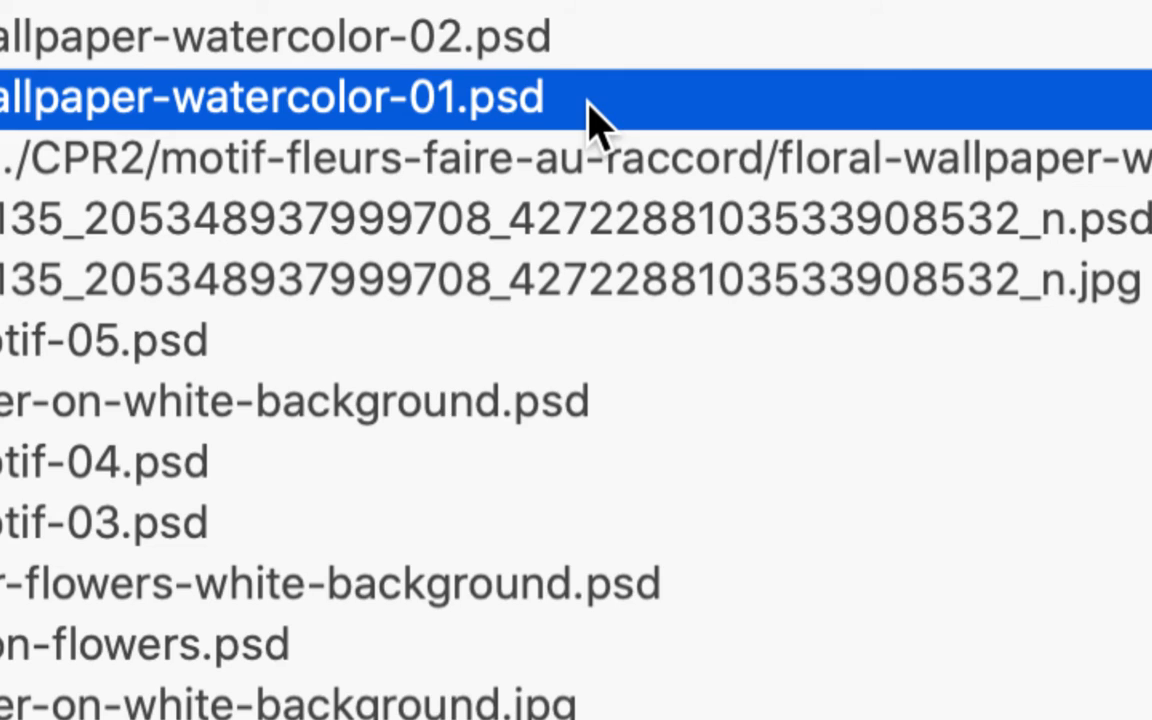
{"action": "left_click", "coordinate": [590, 120]}
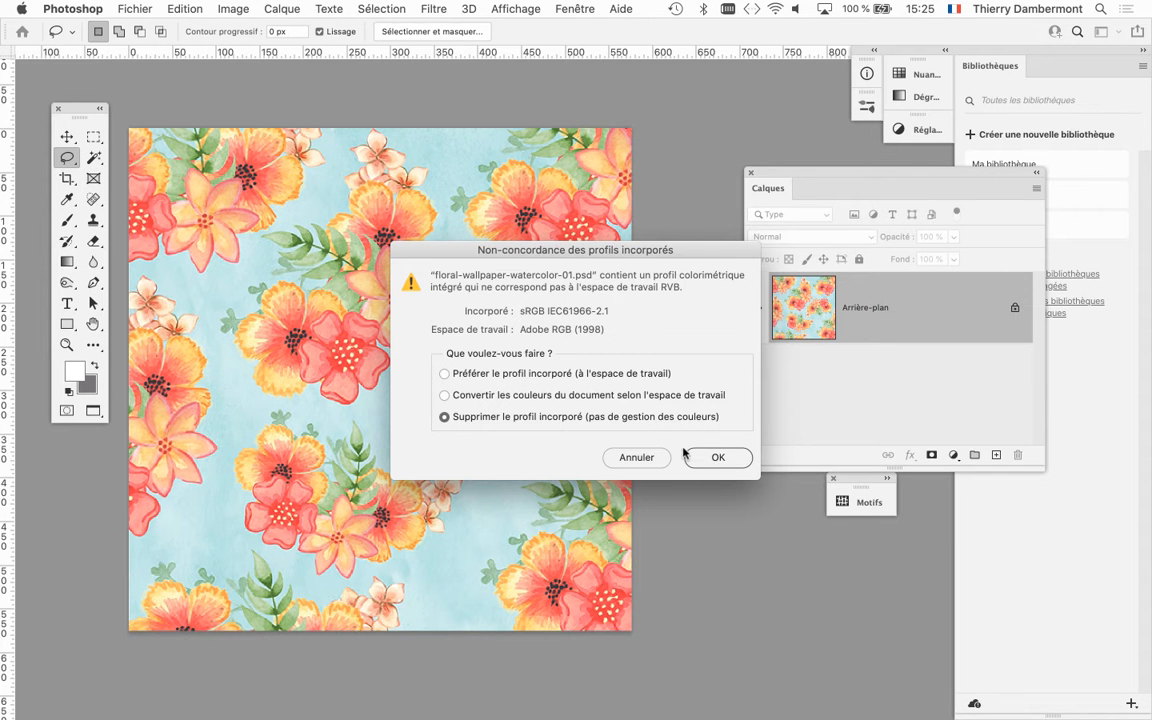
{"action": "left_click_drag", "start_coordinate": [472, 246], "coordinate": [313, 95]}
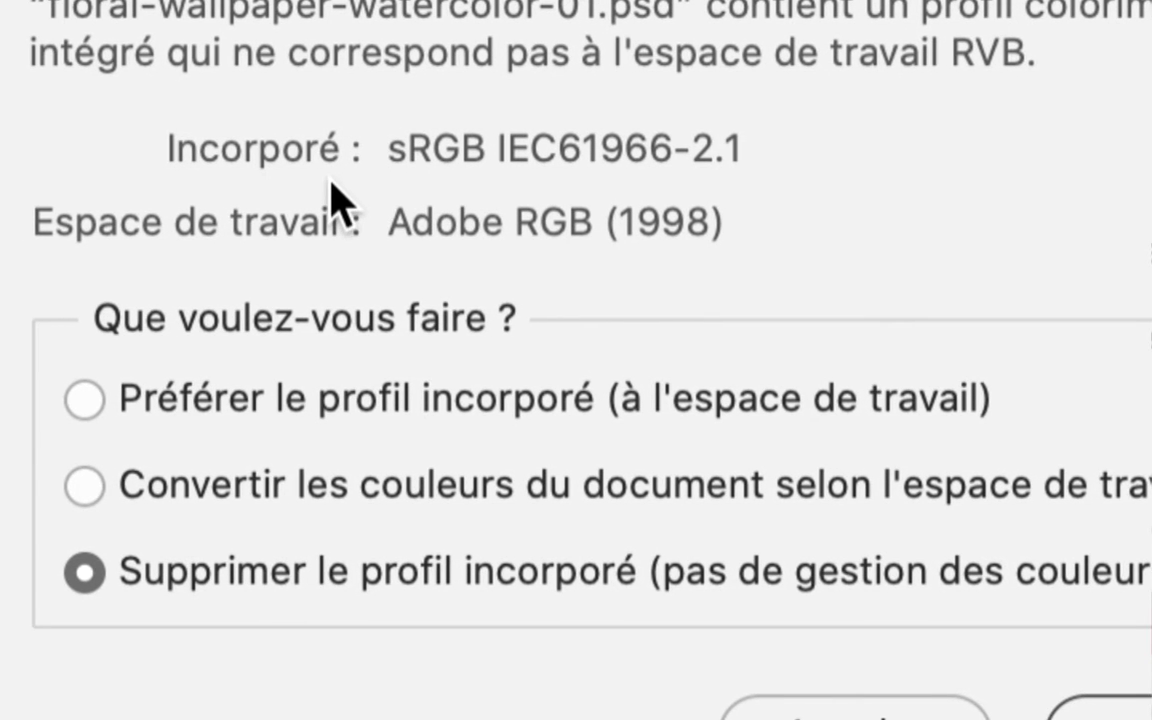
{"action": "left_click", "coordinate": [310, 400]}
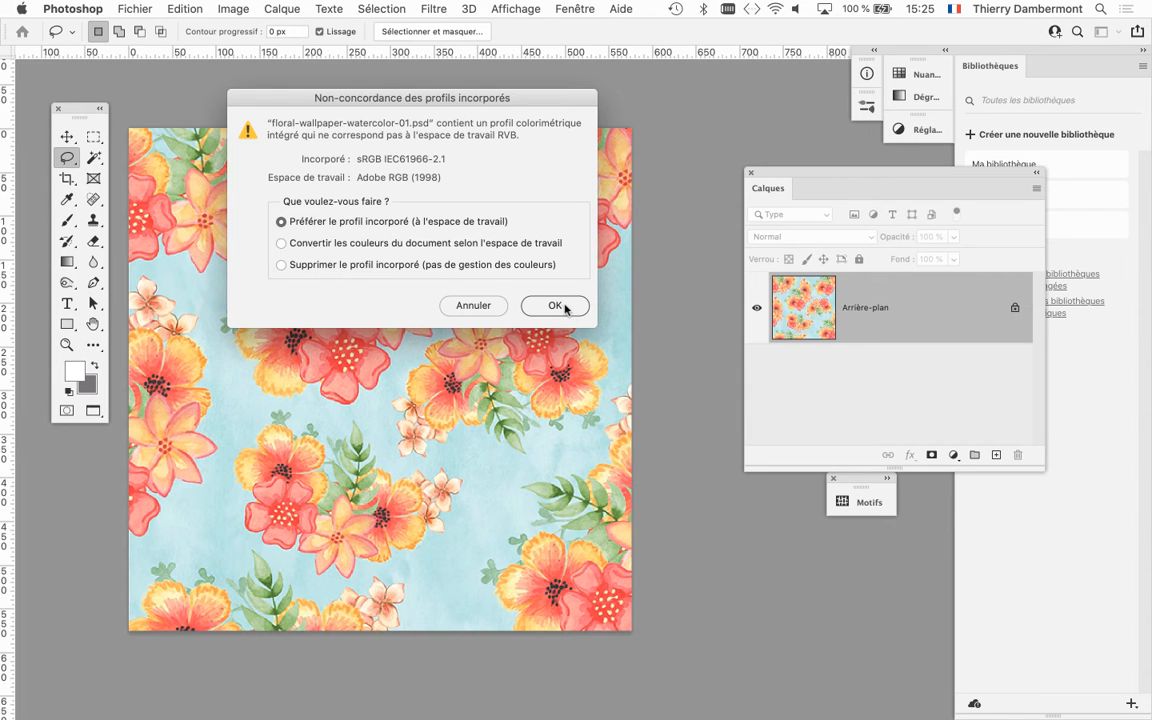
{"action": "left_click", "coordinate": [556, 306]}
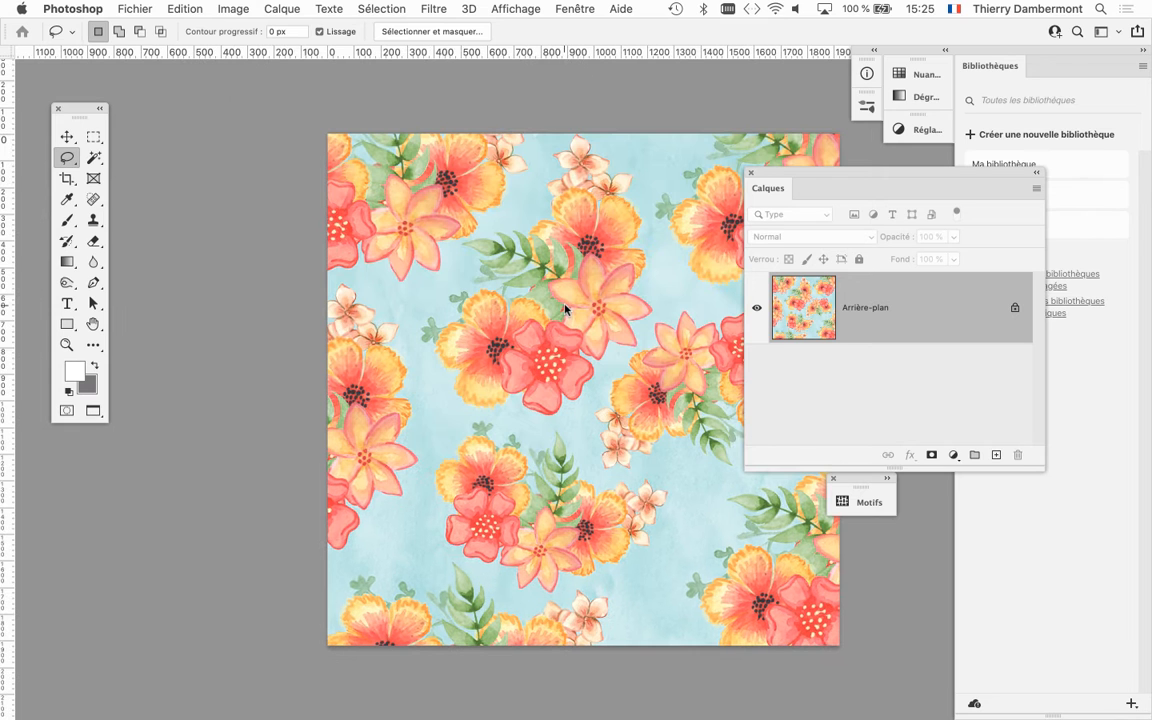
Check the image size of floral-wallpaper-watercolor-01.psd without changing it.
{"action": "left_click_drag", "start_coordinate": [335, 262], "coordinate": [332, 260]}
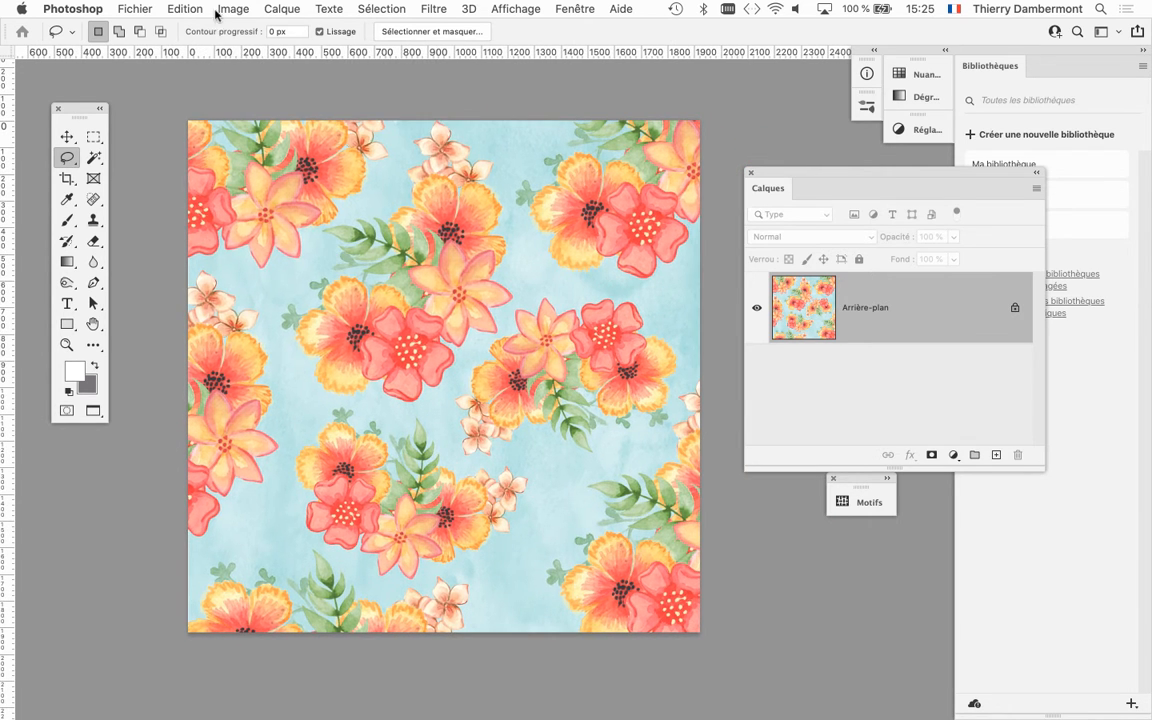
{"action": "left_click", "coordinate": [233, 8]}
{"action": "left_click", "coordinate": [285, 121]}
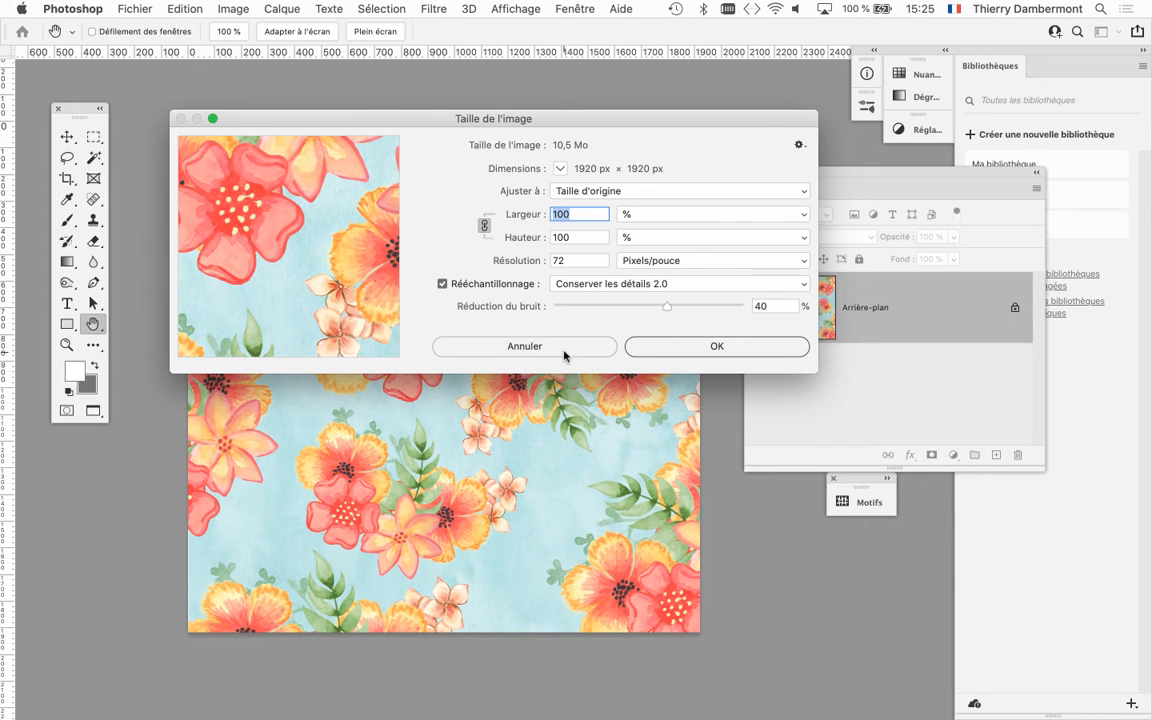
{"action": "left_click", "coordinate": [564, 351]}
Move the toolbox clear of the image and save the document under the new name floral-wallpaper-watercolor-03.psd.
{"action": "scroll", "coordinate": [378, 312], "scroll_direction": "right", "scroll_amount": 3}
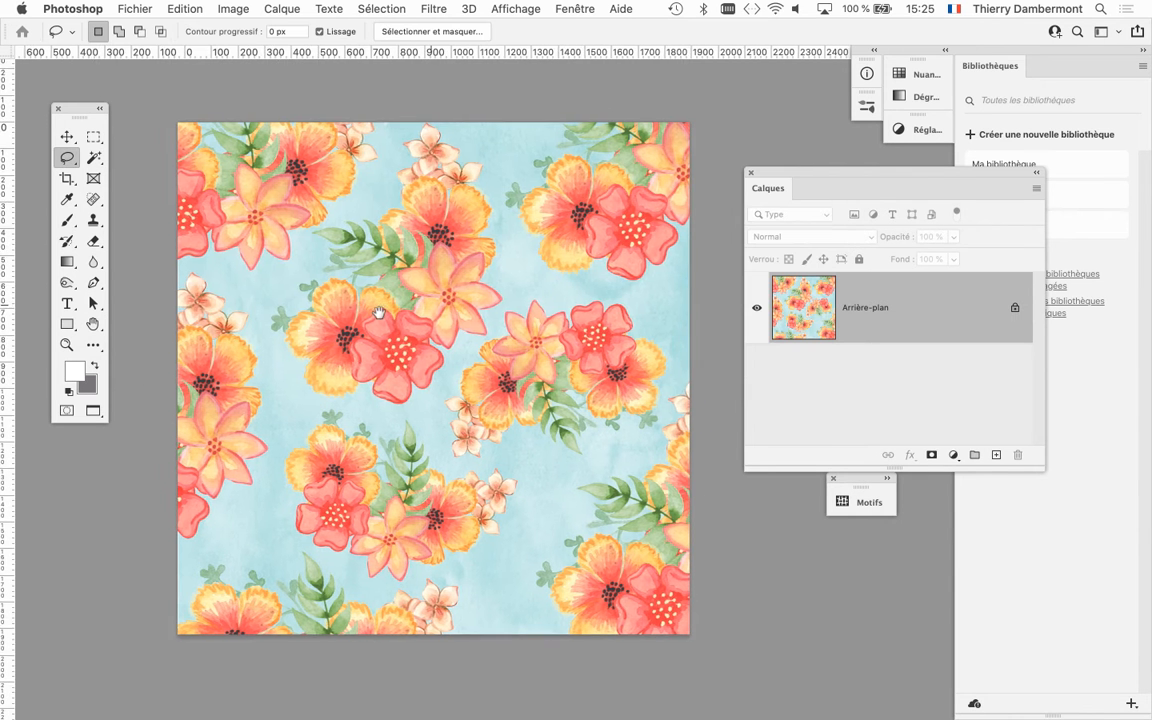
{"action": "left_click_drag", "start_coordinate": [83, 108], "coordinate": [68, 101]}
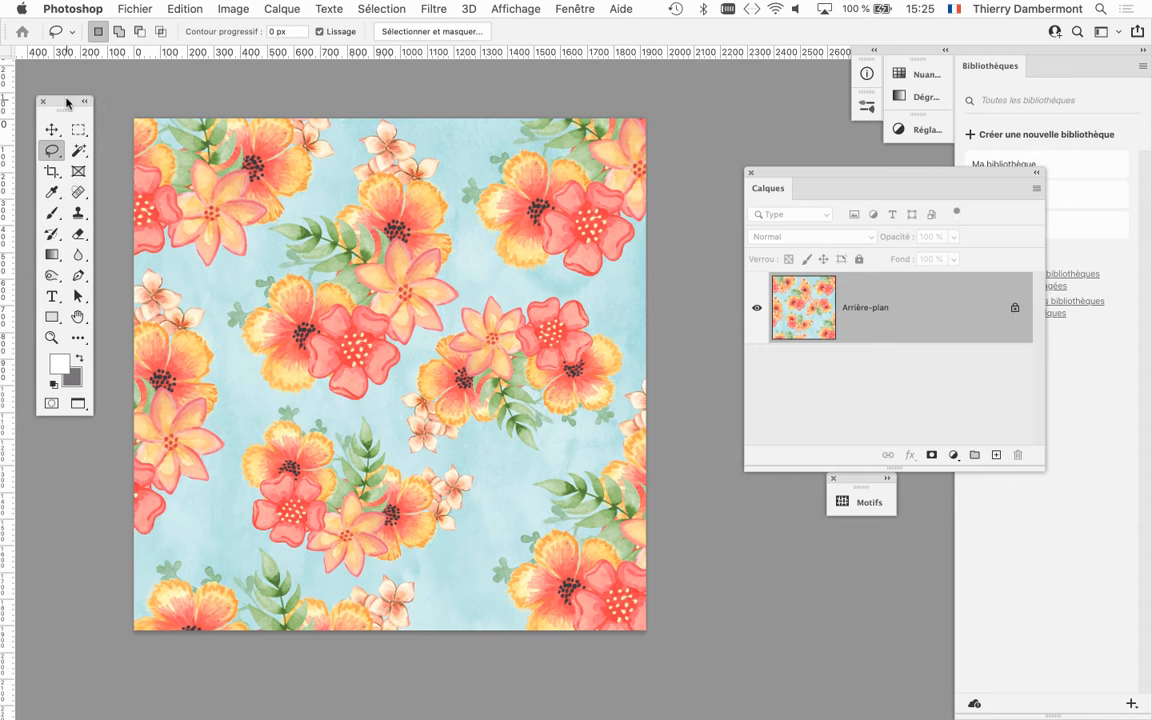
{"action": "left_click", "coordinate": [135, 8]}
{"action": "left_click", "coordinate": [178, 189]}
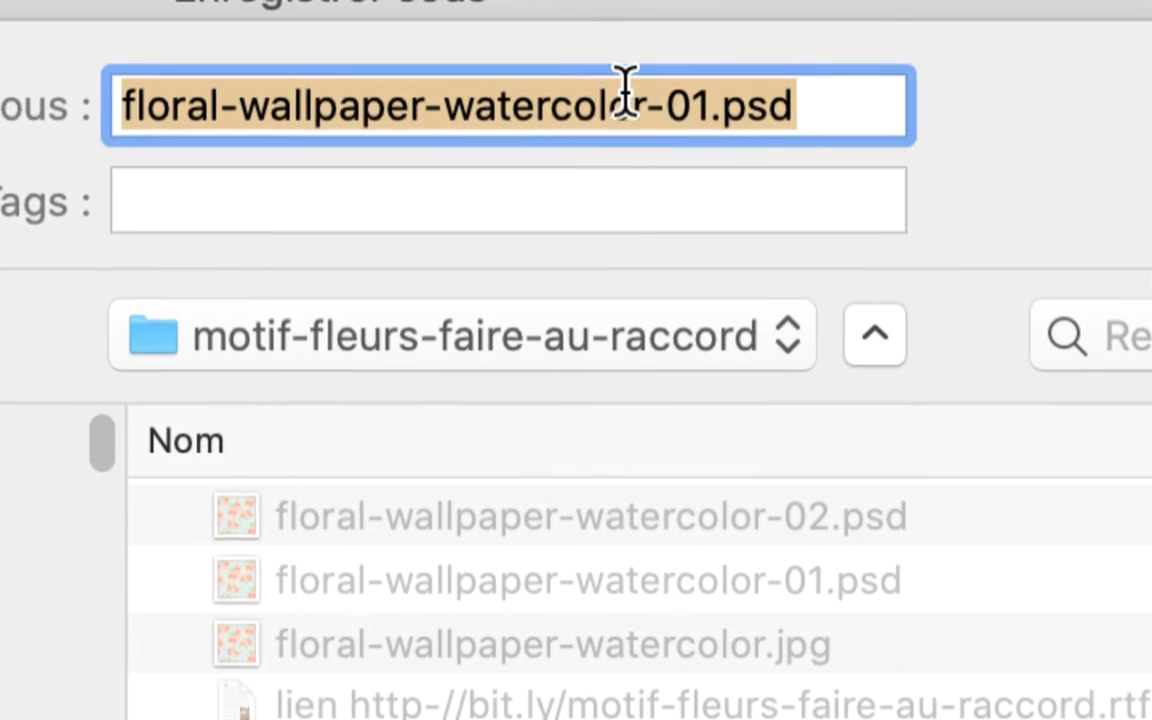
{"action": "left_click", "coordinate": [612, 93]}
{"action": "left_click_drag", "start_coordinate": [653, 92], "coordinate": [637, 92]}
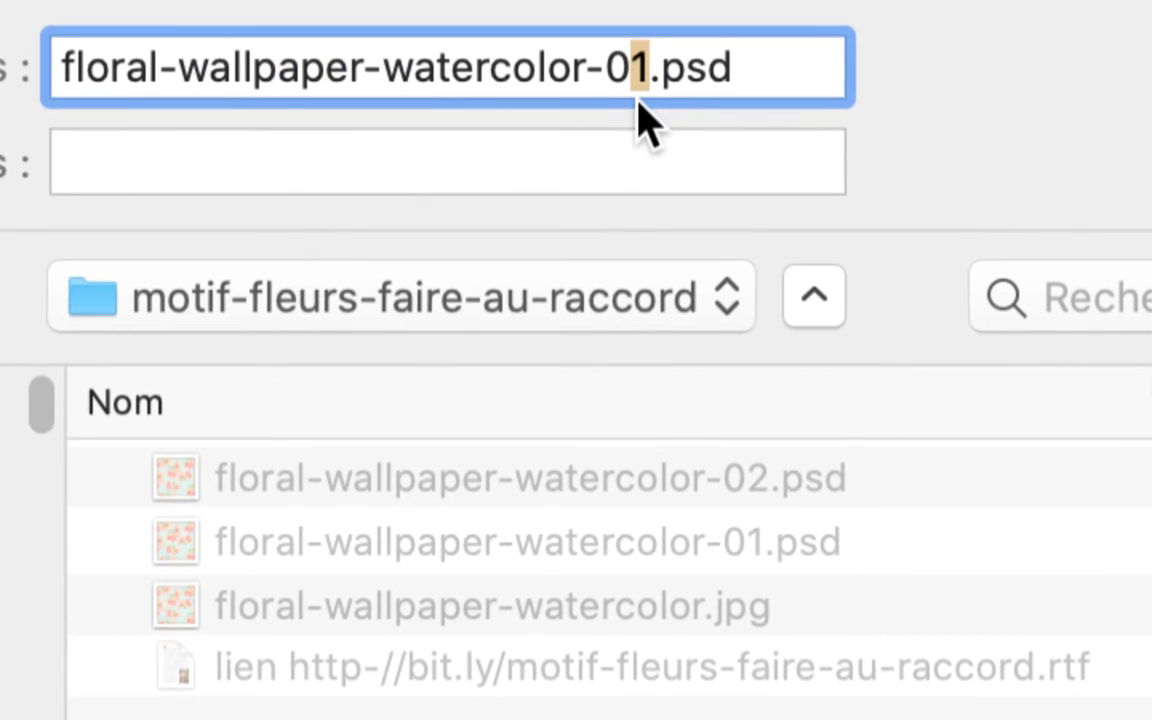
{"action": "type", "text": "3"}
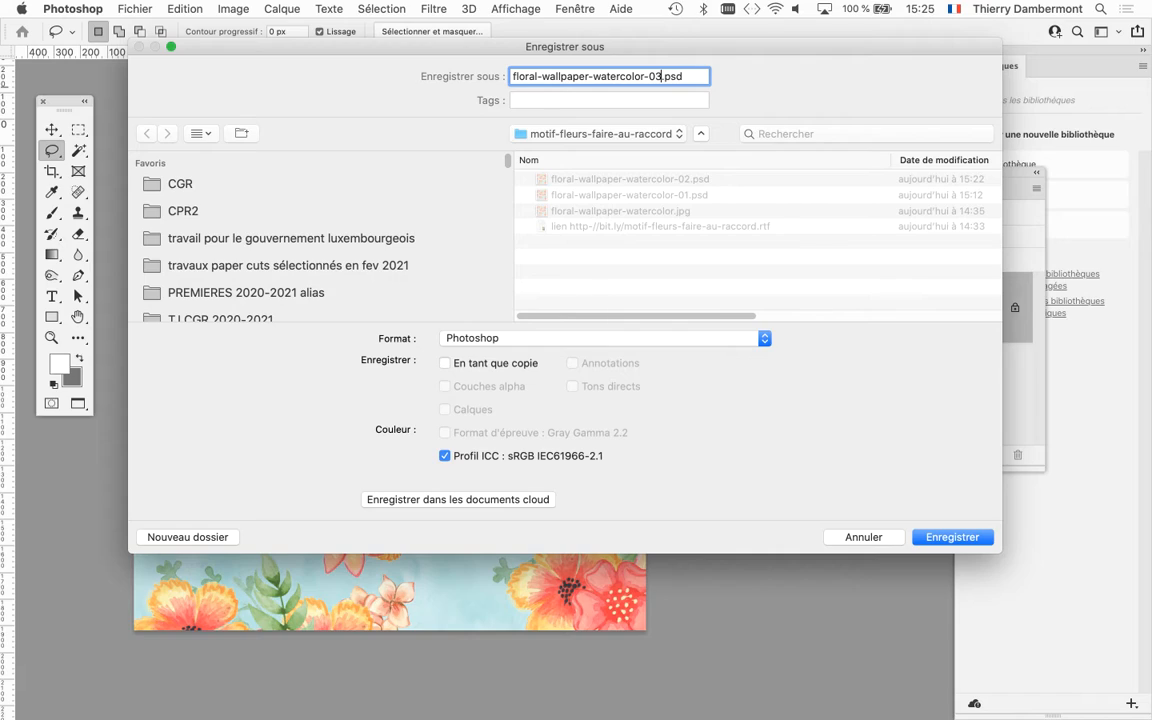
{"action": "key", "text": "Return"}
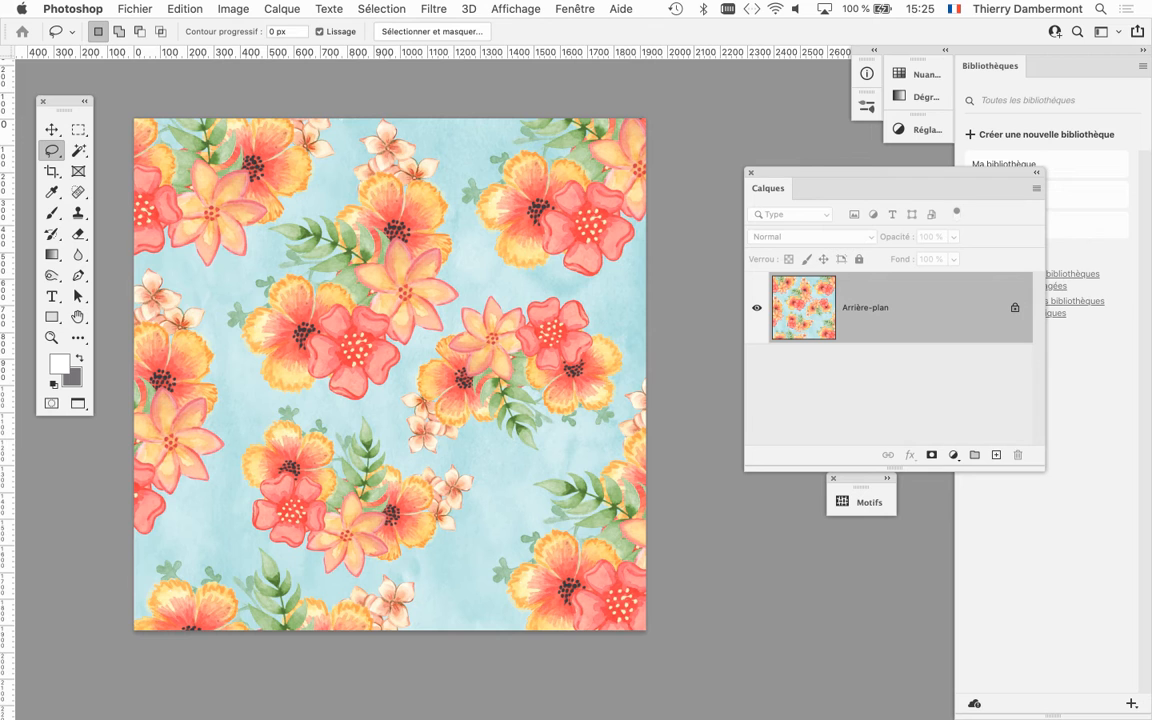
Cycle through the screen modes to check the document's title, returning to full screen with the menu bar.
{"action": "key", "text": "f"}
{"action": "key", "text": "f"}
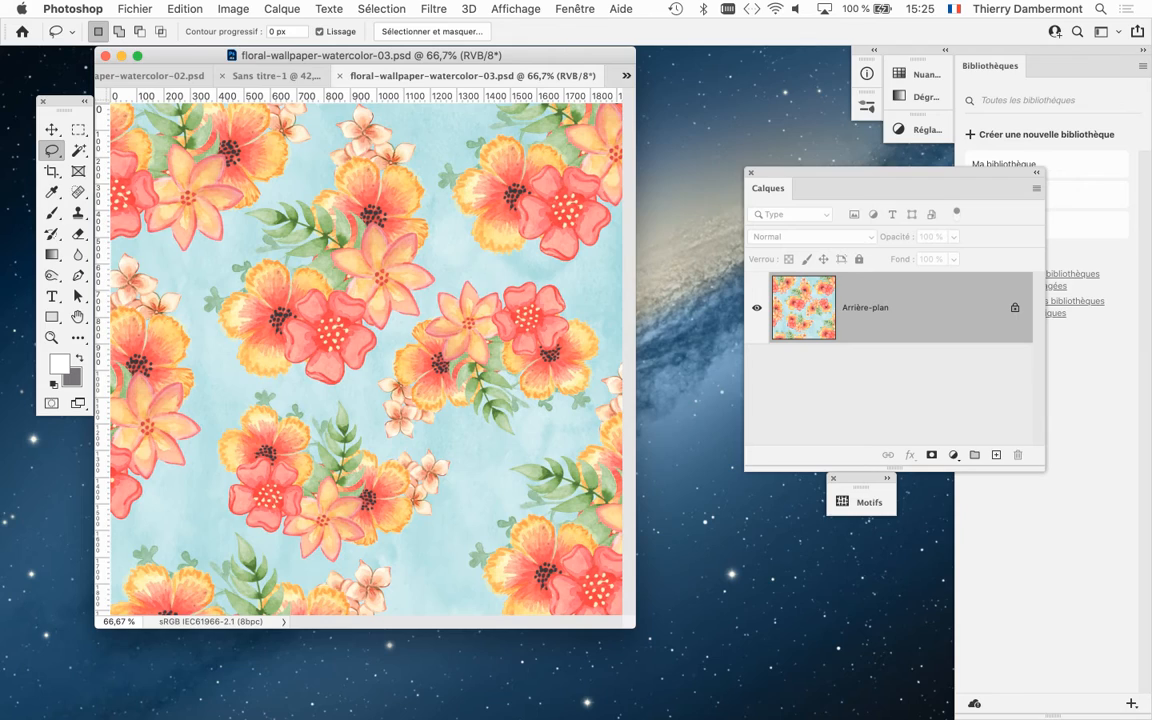
{"action": "key", "text": "f"}
{"action": "key", "text": "f"}
{"action": "key", "text": "f"}
{"action": "key", "text": "f"}
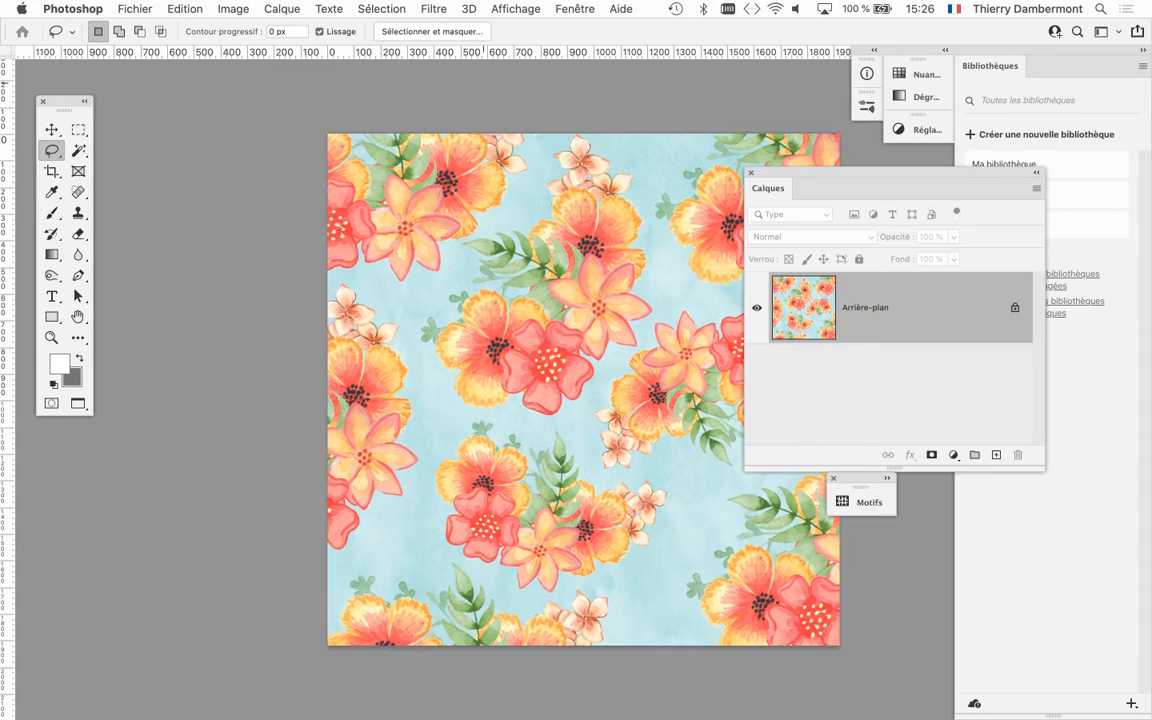
Draw a freehand Lasso selection around the image's upper-right flower group, extending its lower edge and trimming its lower-left curve.
{"action": "left_click_drag", "start_coordinate": [593, 256], "coordinate": [376, 228]}
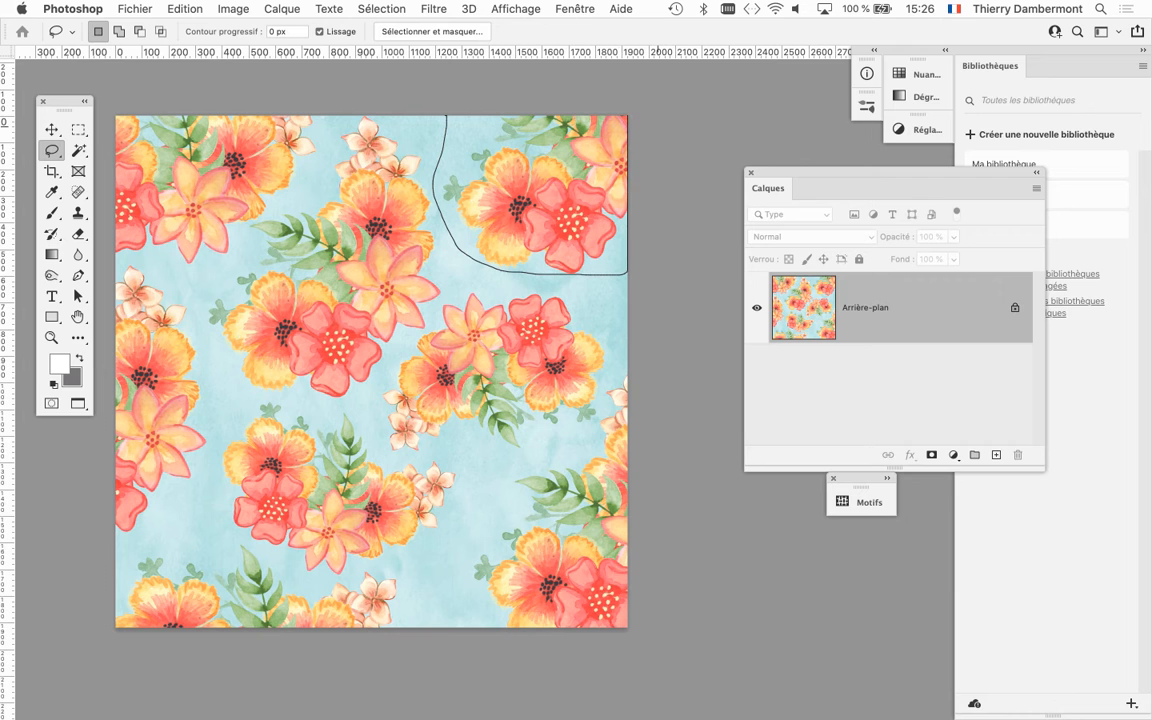
{"action": "left_click_drag", "start_coordinate": [459, 93], "coordinate": [450, 95]}
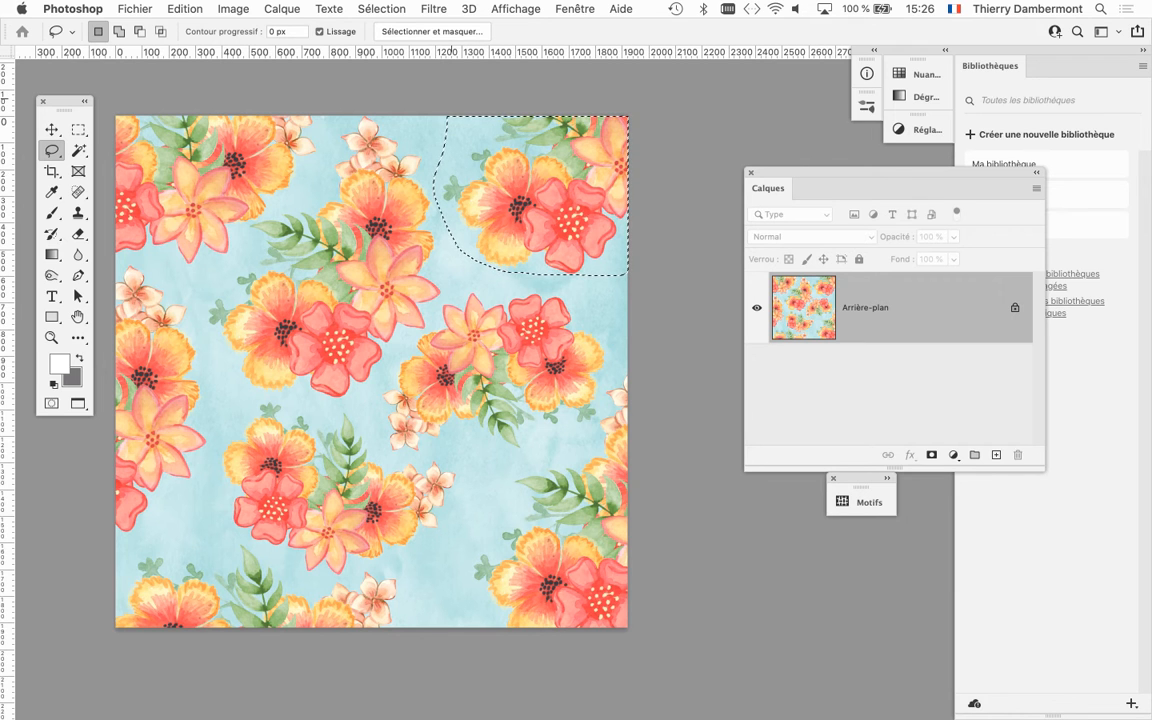
{"action": "key", "text": "alt"}
{"action": "key", "text": "alt"}
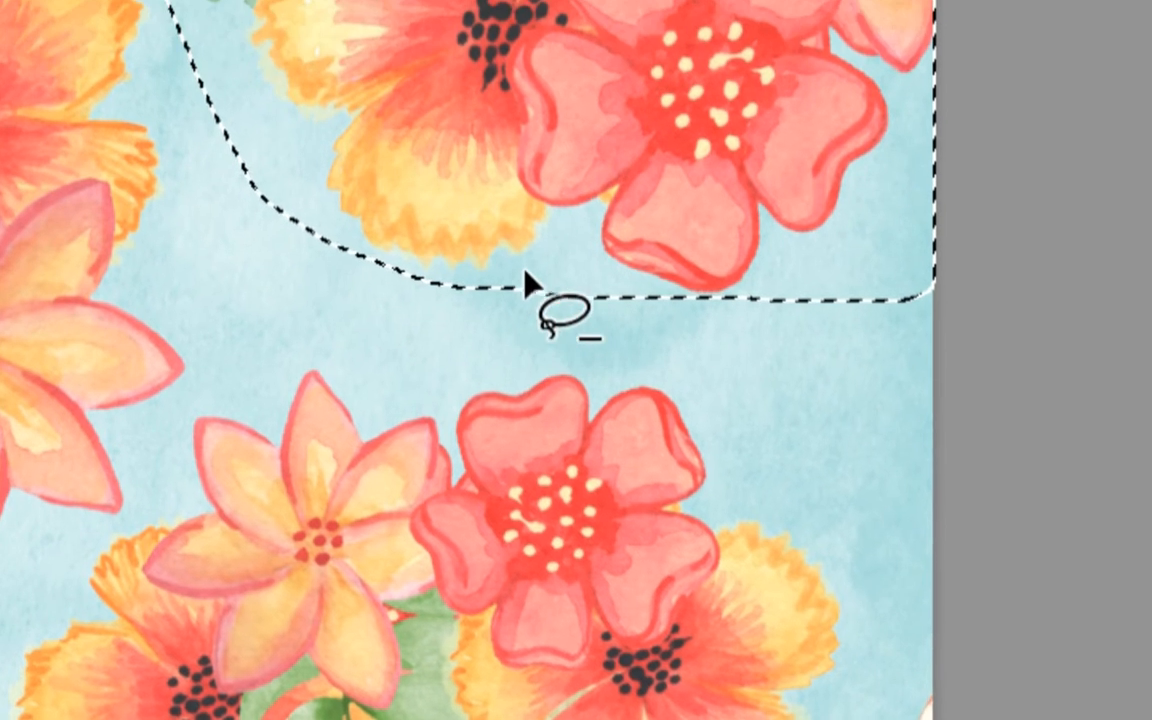
{"action": "key", "text": "shift"}
{"action": "mouse_move", "coordinate": [518, 268]}
{"action": "left_mouse_down"}
{"action": "mouse_move", "coordinate": [560, 330]}
{"action": "mouse_move", "coordinate": [790, 355]}
{"action": "mouse_move", "coordinate": [868, 305]}
{"action": "mouse_move", "coordinate": [714, 268]}
{"action": "left_mouse_up"}
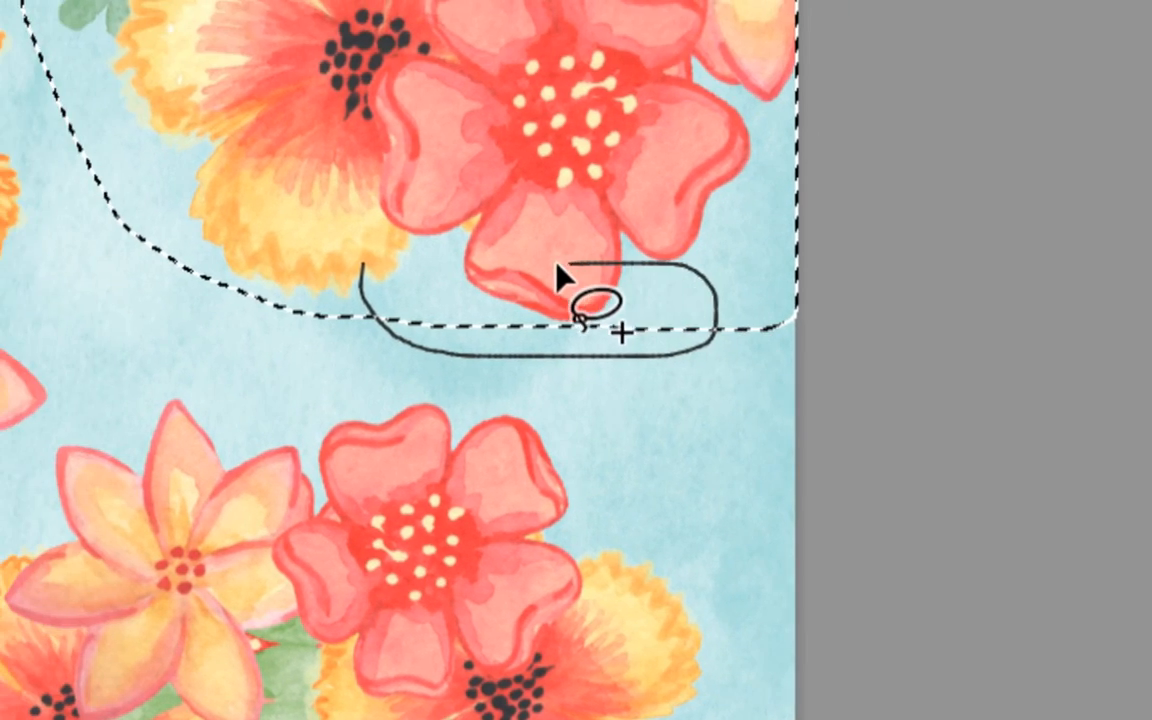
{"action": "left_click_drag", "start_coordinate": [558, 266], "coordinate": [560, 266]}
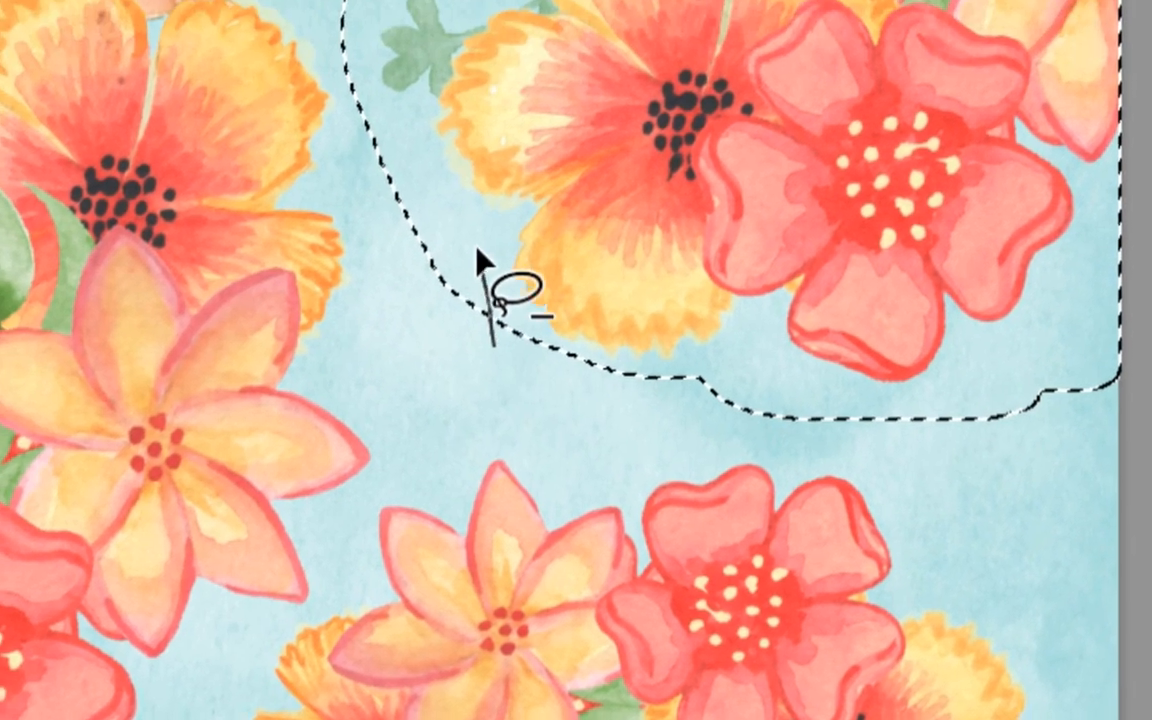
{"action": "mouse_move", "coordinate": [478, 258]}
{"action": "left_mouse_down"}
{"action": "mouse_move", "coordinate": [454, 232]}
{"action": "mouse_move", "coordinate": [477, 280]}
{"action": "left_mouse_up"}
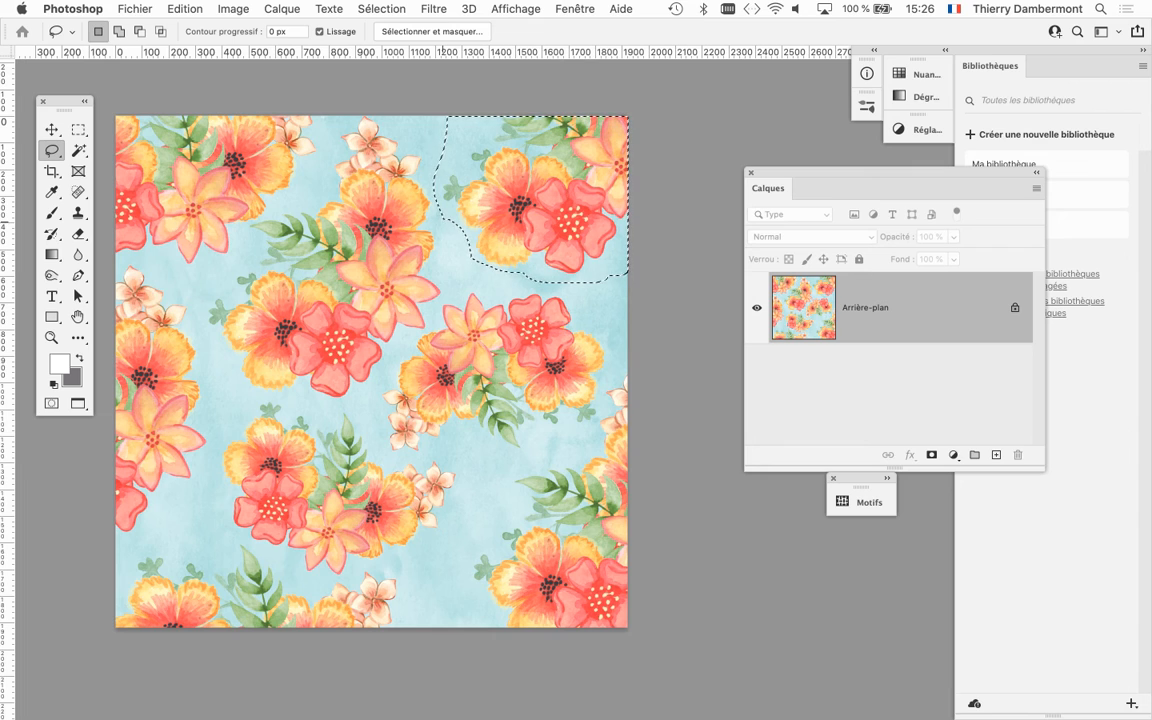
Fill the upper-right selection with Content-Aware, using color adaptation, Normal mode and 100% opacity, and clear the selection.
{"action": "left_click", "coordinate": [185, 9]}
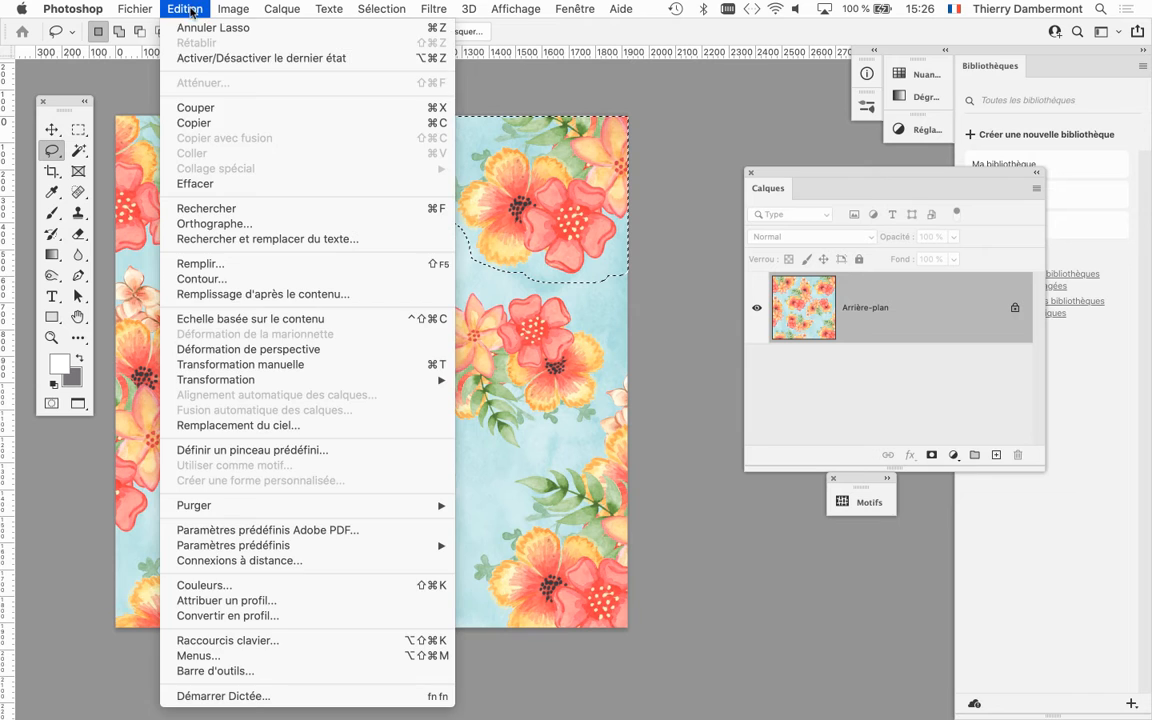
{"action": "left_click", "coordinate": [241, 266]}
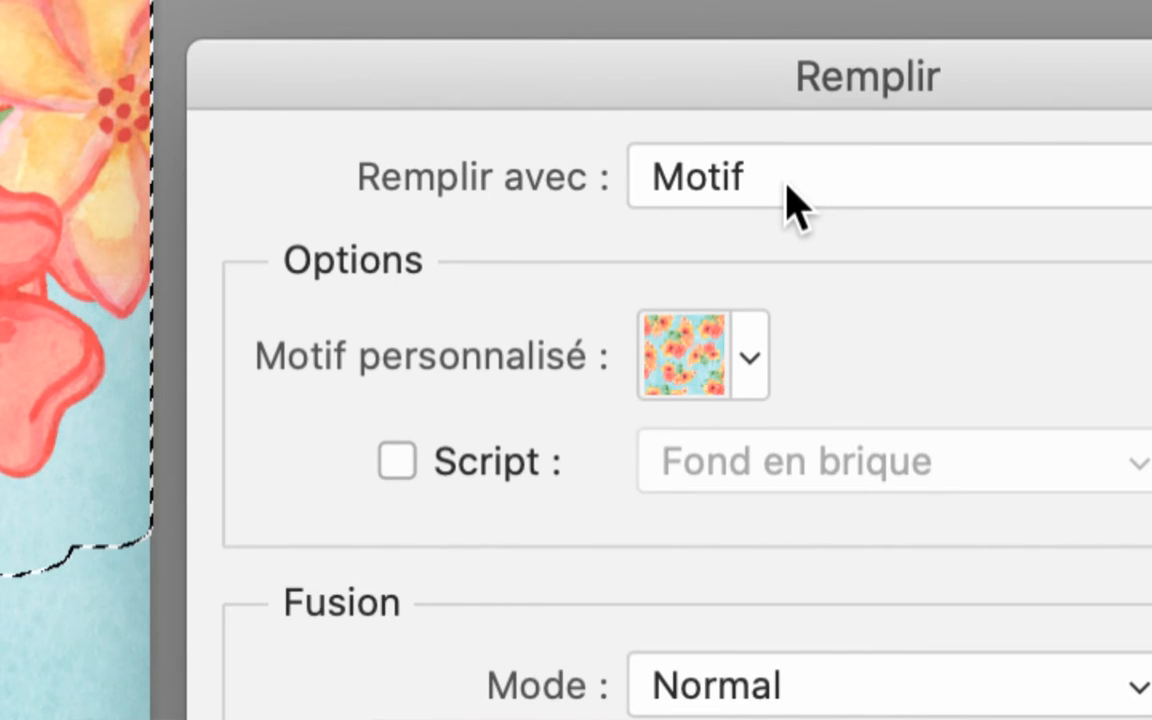
{"action": "left_click", "coordinate": [787, 185]}
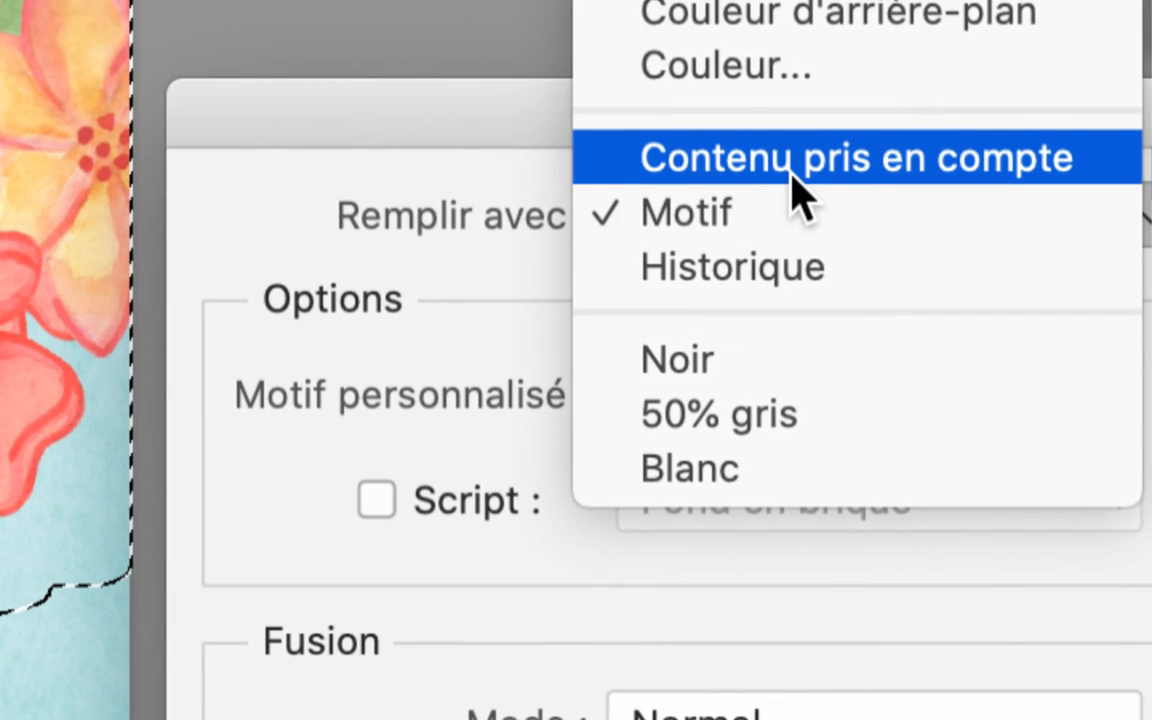
{"action": "left_click", "coordinate": [802, 148]}
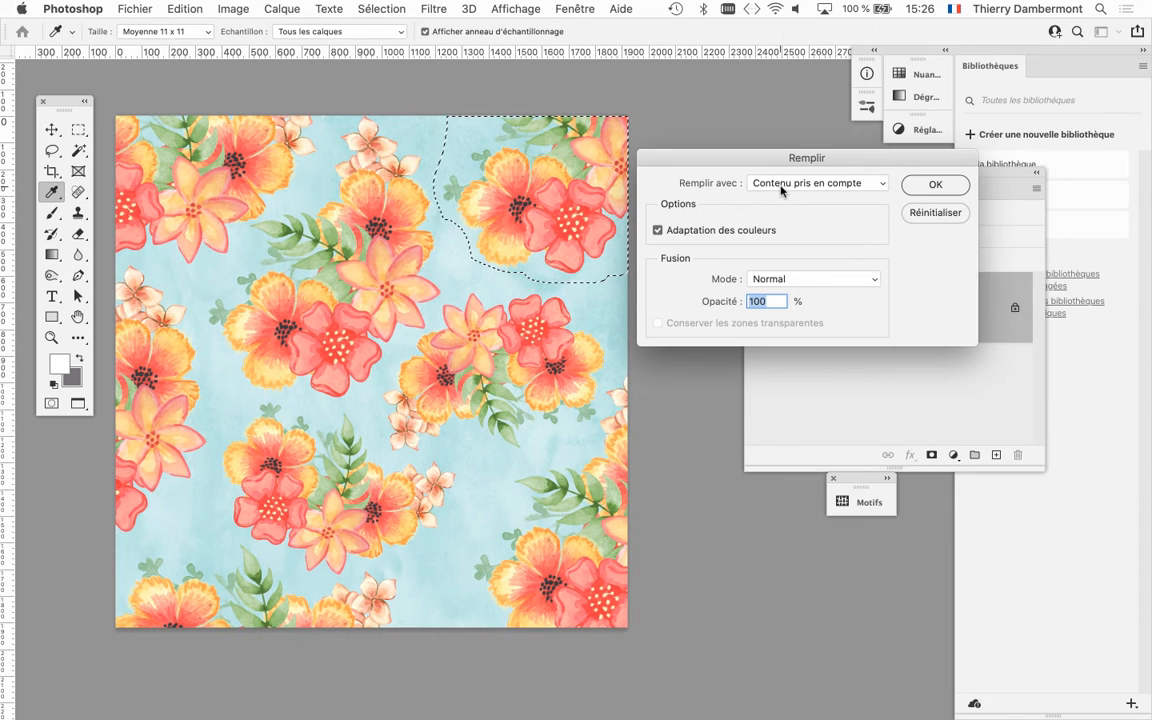
{"action": "left_click", "coordinate": [946, 185]}
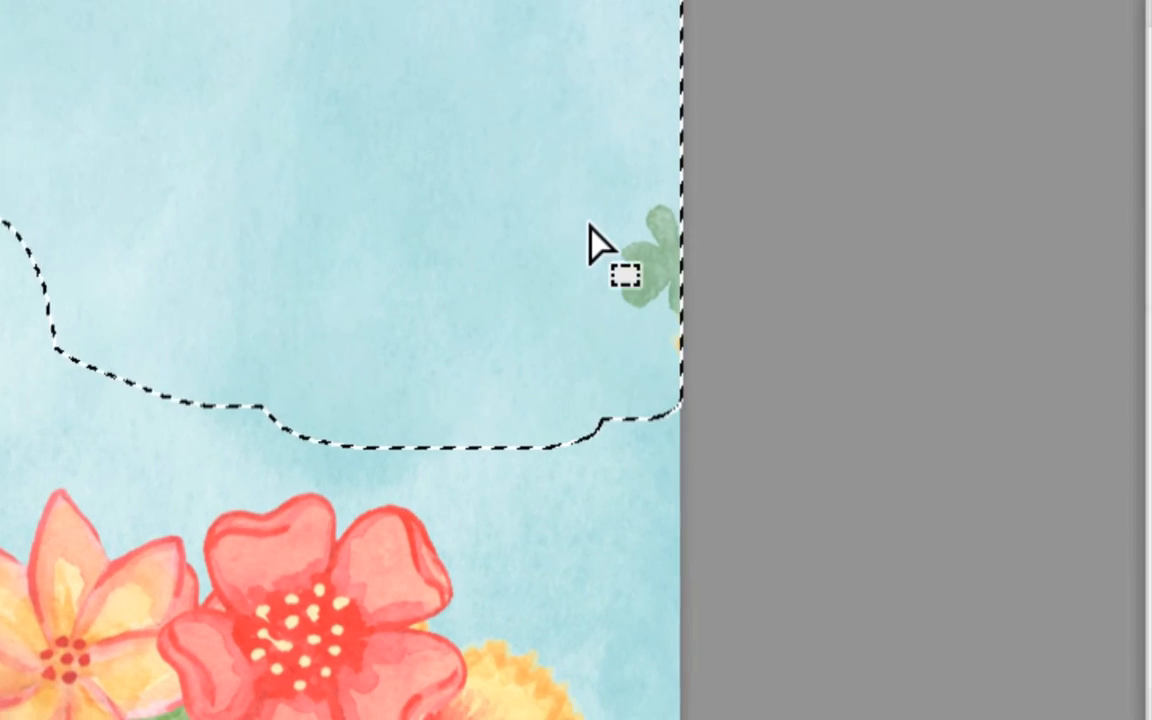
{"action": "key", "text": "ctrl+d"}
Lasso the leftover leaf fragment at the image's right edge, replace it with a Content-Aware fill, and deselect.
{"action": "mouse_move", "coordinate": [614, 182]}
{"action": "left_mouse_down"}
{"action": "mouse_move", "coordinate": [588, 240]}
{"action": "mouse_move", "coordinate": [618, 352]}
{"action": "left_mouse_up"}
{"action": "mouse_move", "coordinate": [595, 250]}
{"action": "left_mouse_down"}
{"action": "mouse_move", "coordinate": [612, 249]}
{"action": "mouse_move", "coordinate": [617, 221]}
{"action": "mouse_move", "coordinate": [603, 213]}
{"action": "left_mouse_up"}
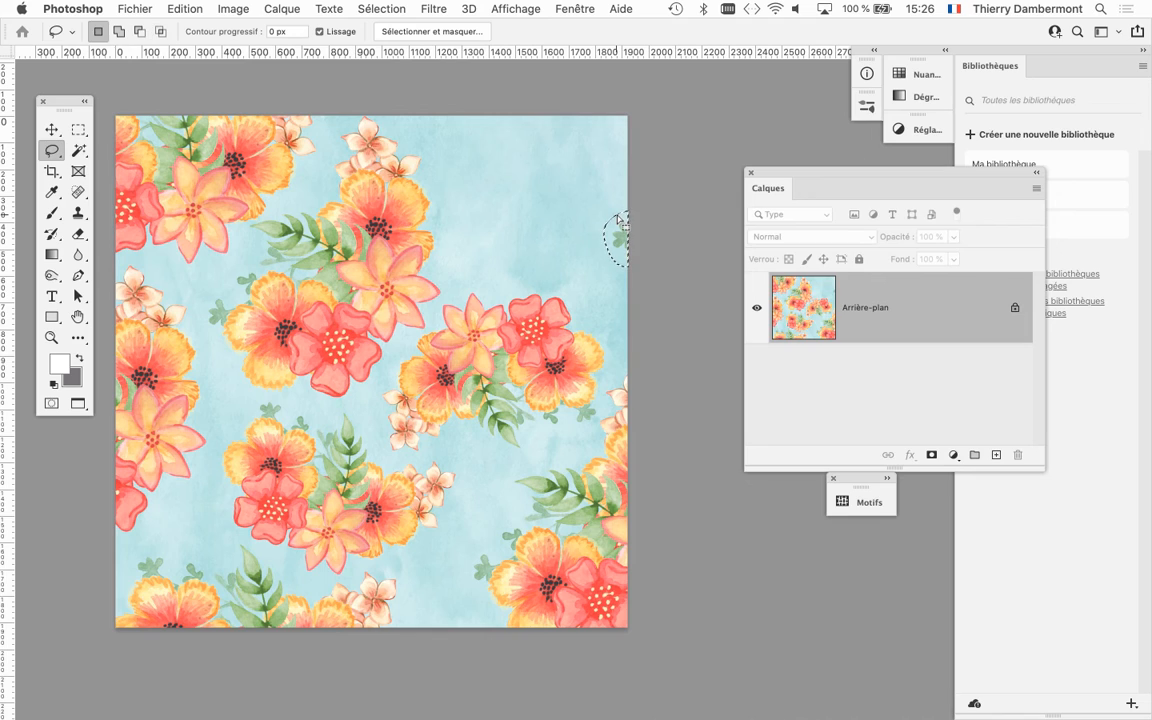
{"action": "key", "text": "shift+BackSpace"}
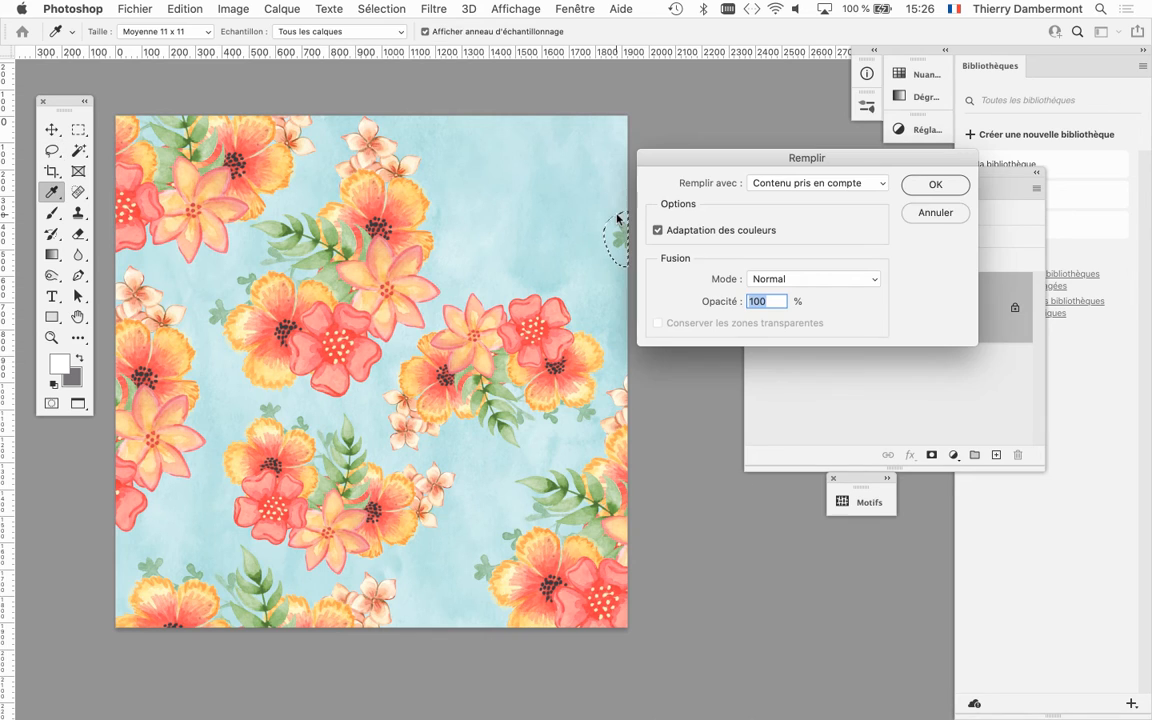
{"action": "left_click", "coordinate": [936, 184]}
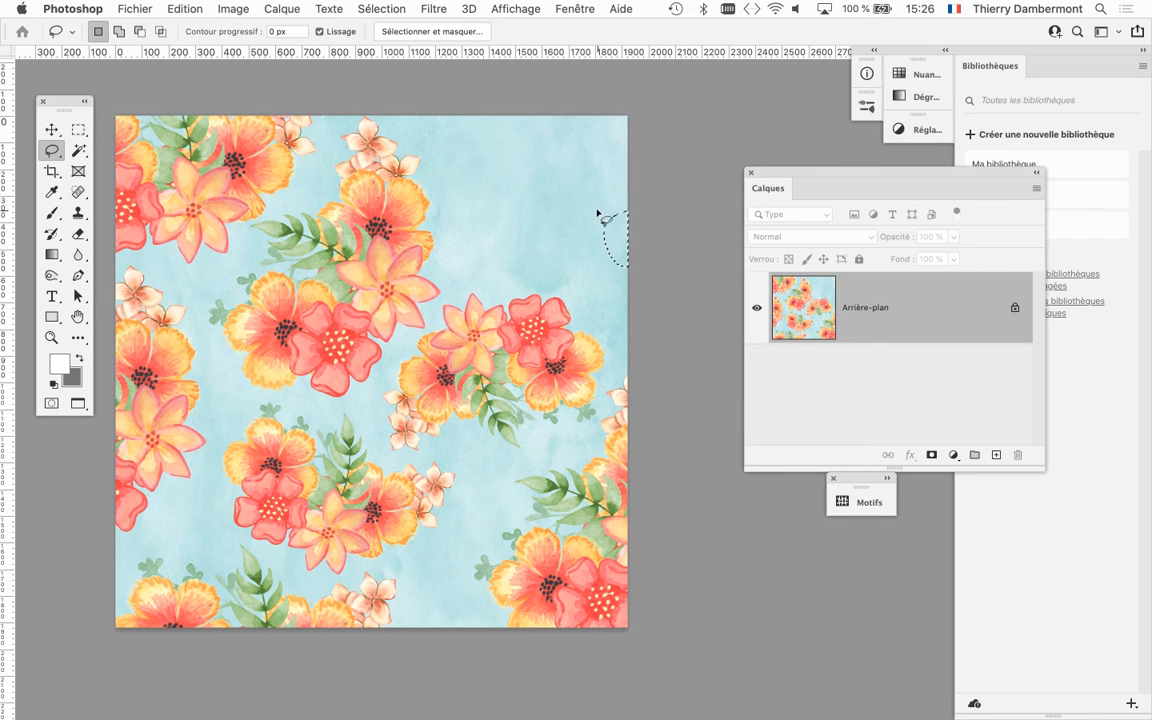
{"action": "left_click", "coordinate": [598, 213]}
Lasso the cut-off flowers along the left part of the image's bottom edge, remove them with a Content-Aware fill, and deselect.
{"action": "left_click_drag", "start_coordinate": [566, 354], "coordinate": [664, 188]}
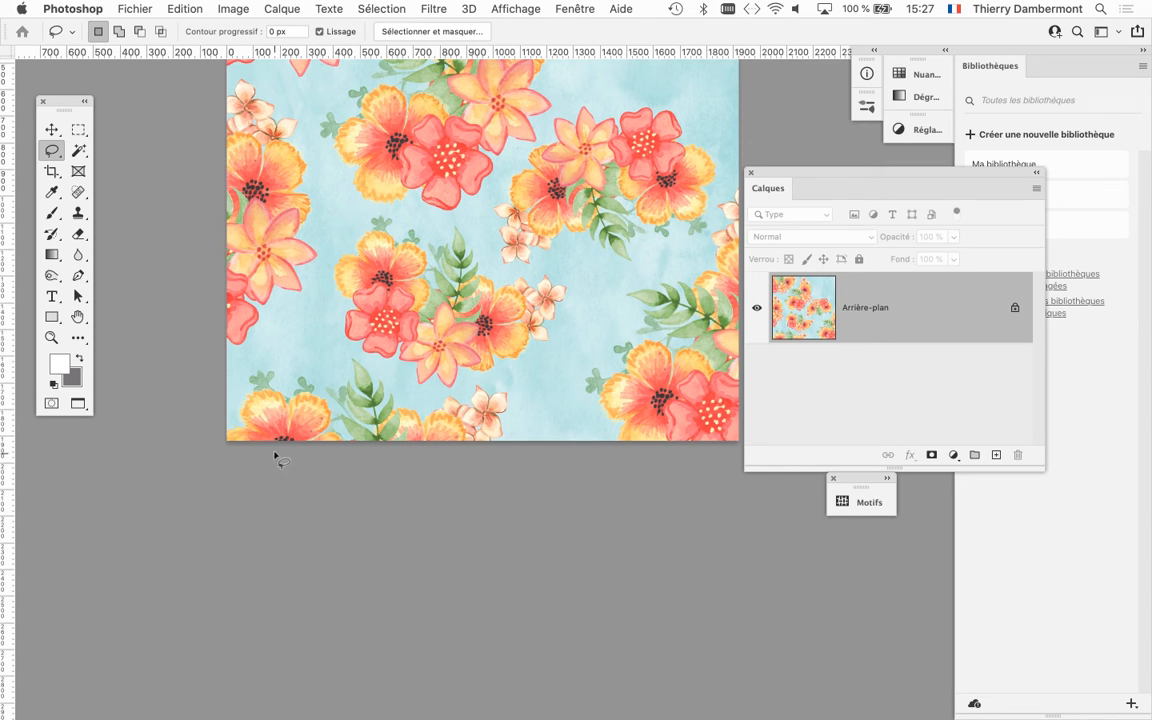
{"action": "scroll", "coordinate": [274, 455], "scroll_direction": "up", "scroll_amount": 1}
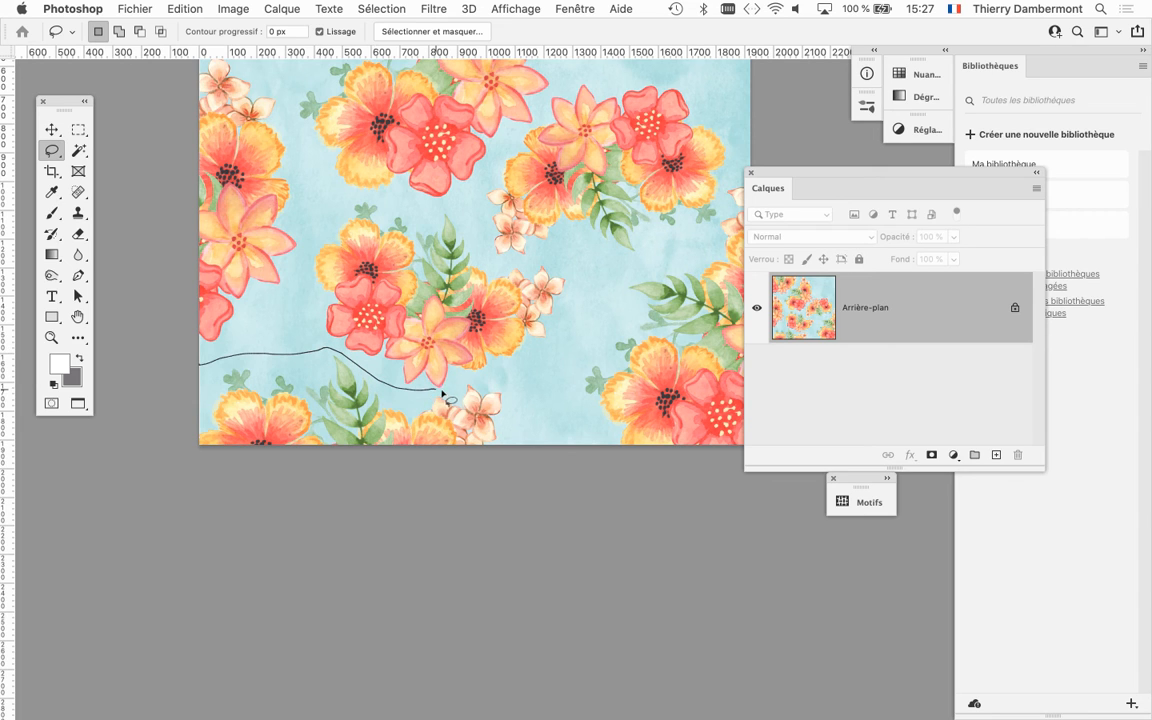
{"action": "mouse_move", "coordinate": [530, 435]}
{"action": "left_mouse_down"}
{"action": "mouse_move", "coordinate": [498, 474]}
{"action": "mouse_move", "coordinate": [128, 491]}
{"action": "mouse_move", "coordinate": [131, 386]}
{"action": "left_mouse_up"}
{"action": "key", "text": "shift+BackSpace"}
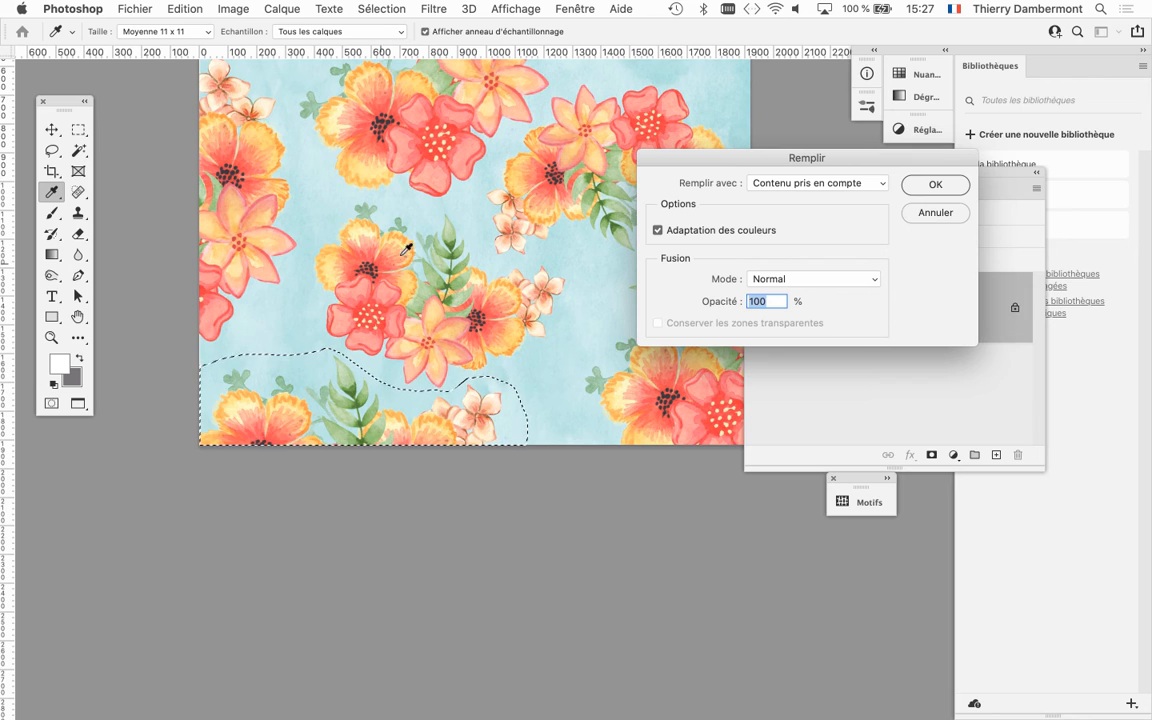
{"action": "left_click", "coordinate": [921, 186]}
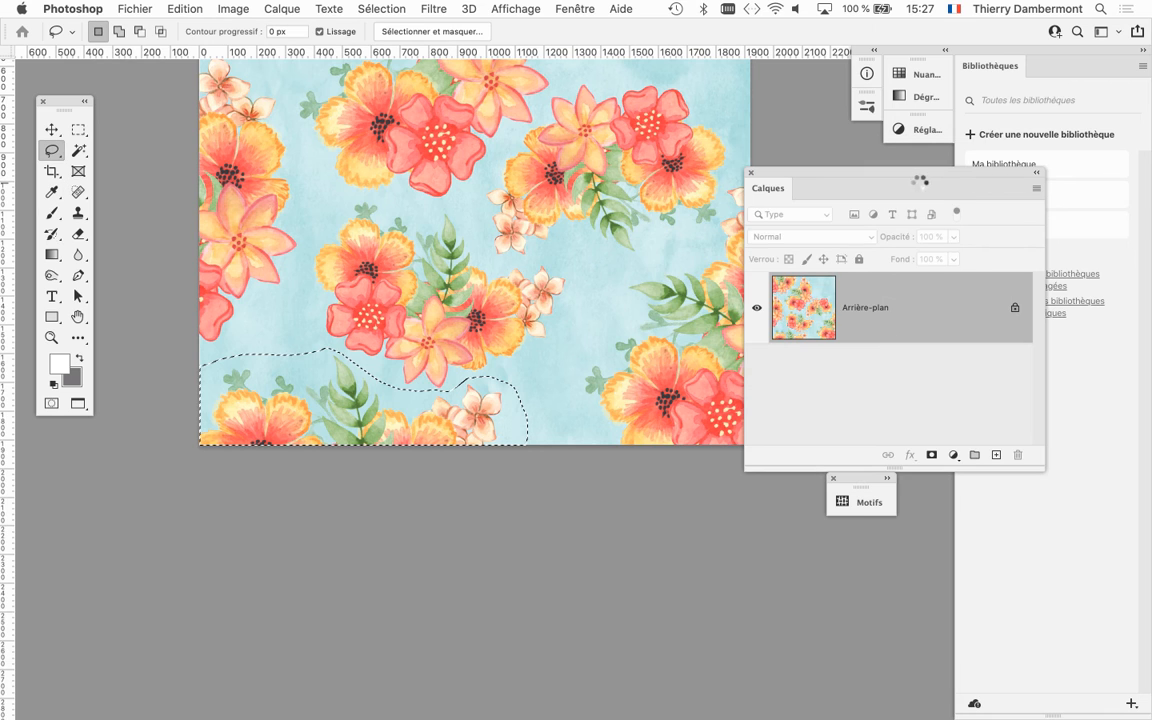
{"action": "key", "text": "super+d"}
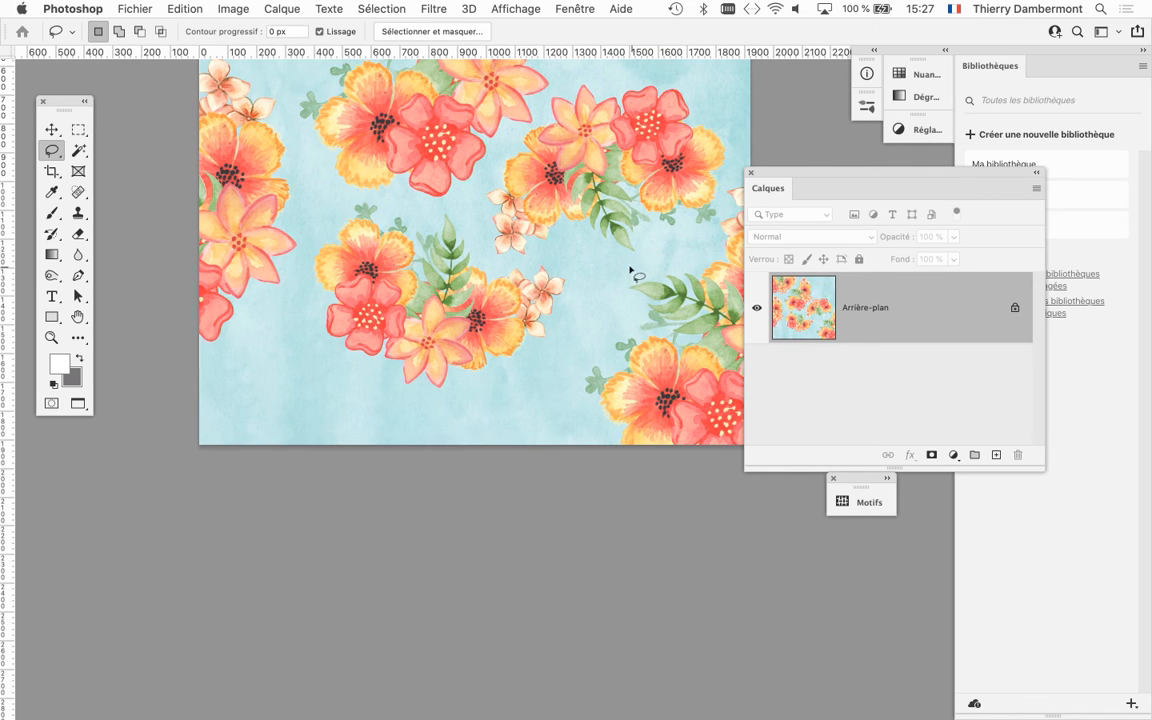
Lasso the cut-off flowers along the image's left edge up to its upper-left corner, remove them with a Content-Aware fill, and deselect.
{"action": "left_click_drag", "start_coordinate": [393, 246], "coordinate": [401, 298]}
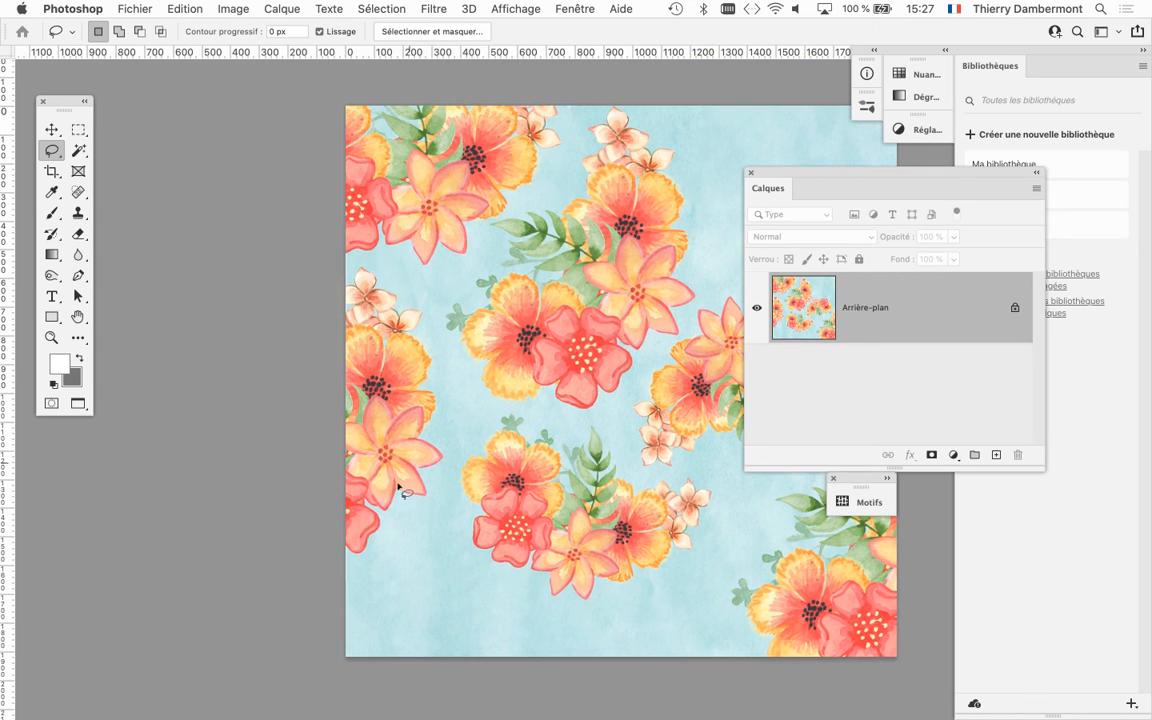
{"action": "mouse_move", "coordinate": [336, 580]}
{"action": "left_mouse_down"}
{"action": "mouse_move", "coordinate": [374, 575]}
{"action": "mouse_move", "coordinate": [434, 540]}
{"action": "left_mouse_up"}
{"action": "left_click_drag", "start_coordinate": [447, 480], "coordinate": [441, 376]}
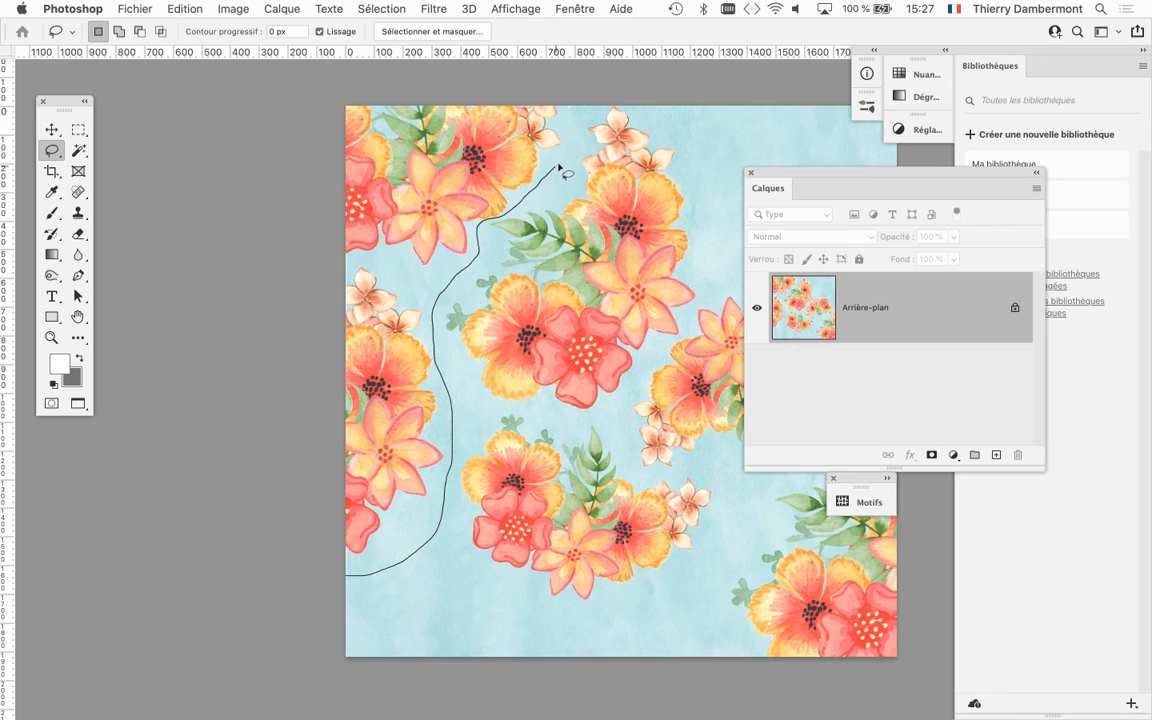
{"action": "mouse_move", "coordinate": [465, 74]}
{"action": "left_mouse_down"}
{"action": "mouse_move", "coordinate": [330, 89]}
{"action": "mouse_move", "coordinate": [281, 159]}
{"action": "mouse_move", "coordinate": [241, 460]}
{"action": "mouse_move", "coordinate": [245, 581]}
{"action": "left_mouse_up"}
{"action": "key", "text": "shift+BackSpace"}
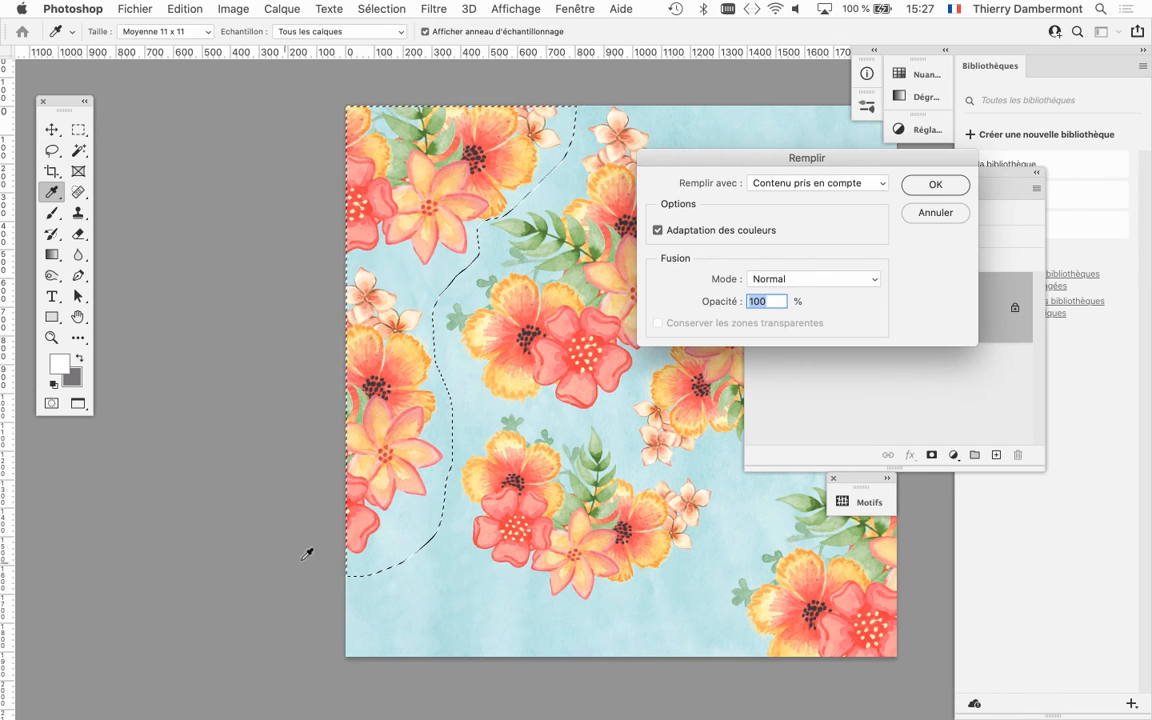
{"action": "left_click", "coordinate": [930, 189]}
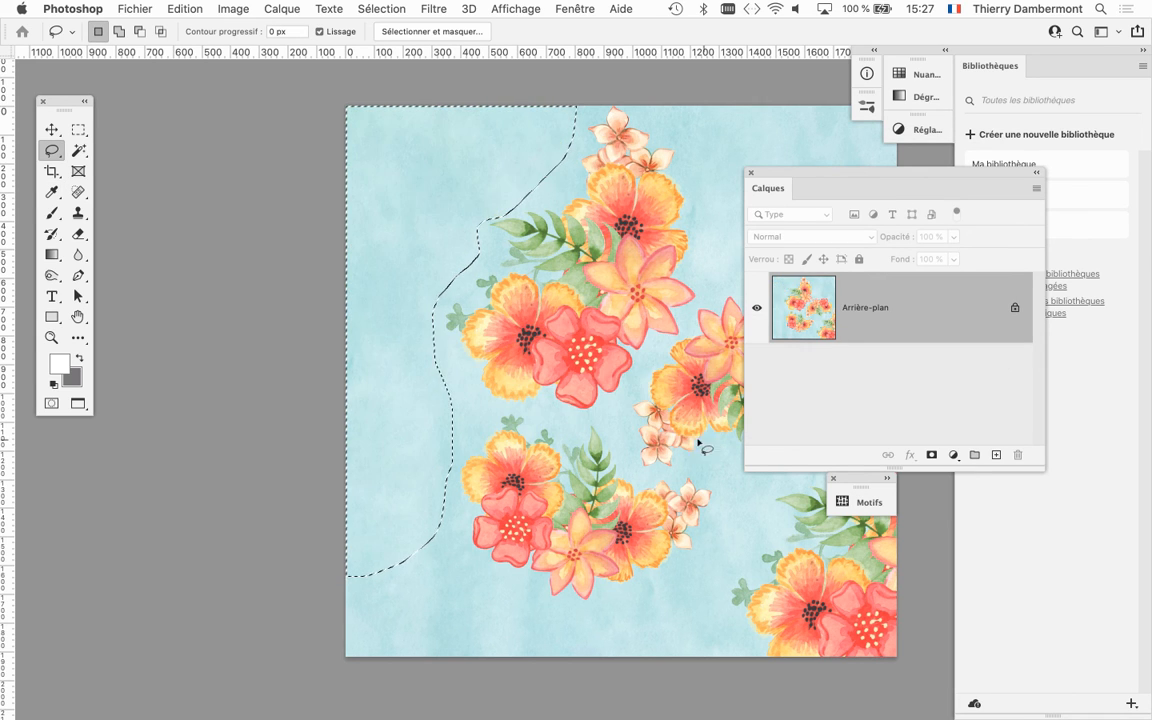
{"action": "left_click", "coordinate": [571, 390]}
Remove the cut-off flower group in the image's lower-right corner with a Lasso selection and Content-Aware fill, and save the deselected document.
{"action": "left_click_drag", "start_coordinate": [602, 450], "coordinate": [375, 416]}
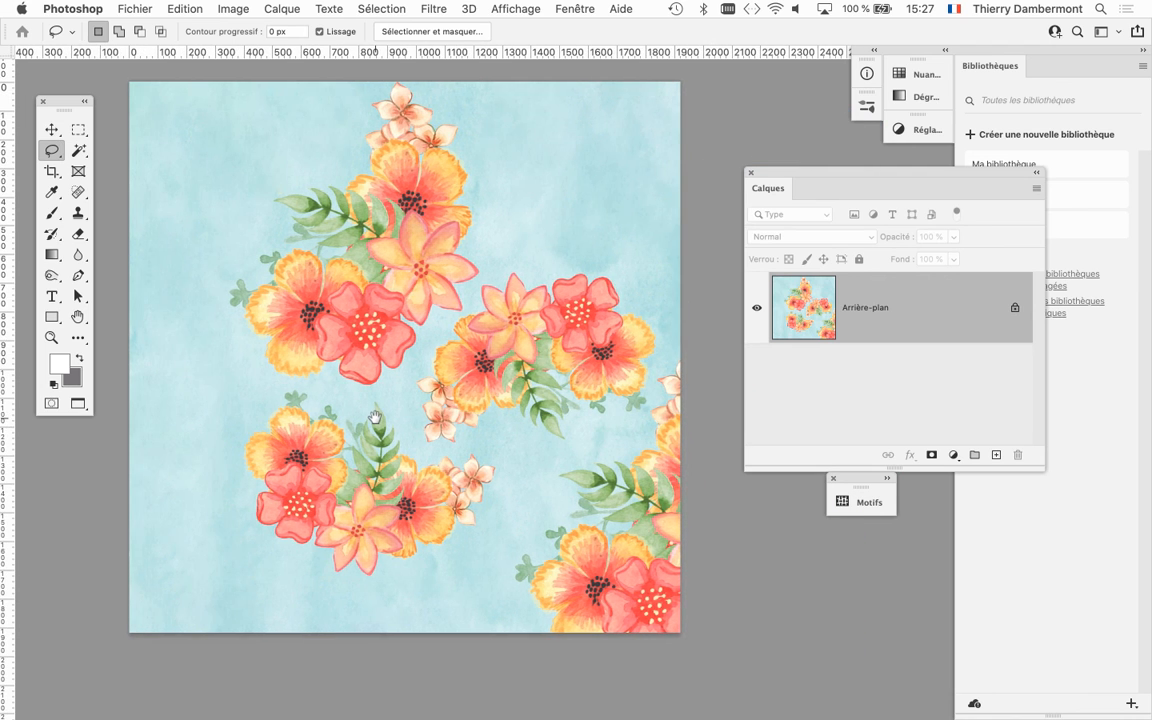
{"action": "mouse_move", "coordinate": [538, 494]}
{"action": "left_mouse_down"}
{"action": "mouse_move", "coordinate": [509, 641]}
{"action": "mouse_move", "coordinate": [660, 680]}
{"action": "mouse_move", "coordinate": [762, 612]}
{"action": "mouse_move", "coordinate": [722, 370]}
{"action": "left_mouse_up"}
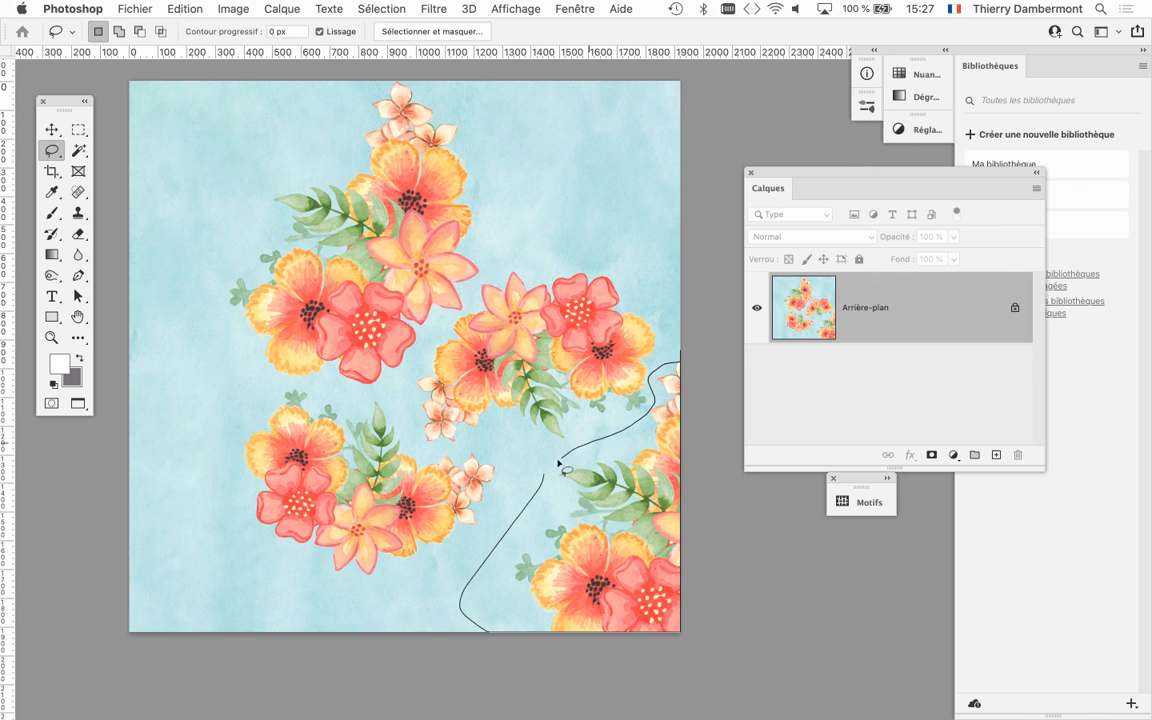
{"action": "left_click_drag", "start_coordinate": [560, 465], "coordinate": [550, 477]}
{"action": "key", "text": "shift+BackSpace"}
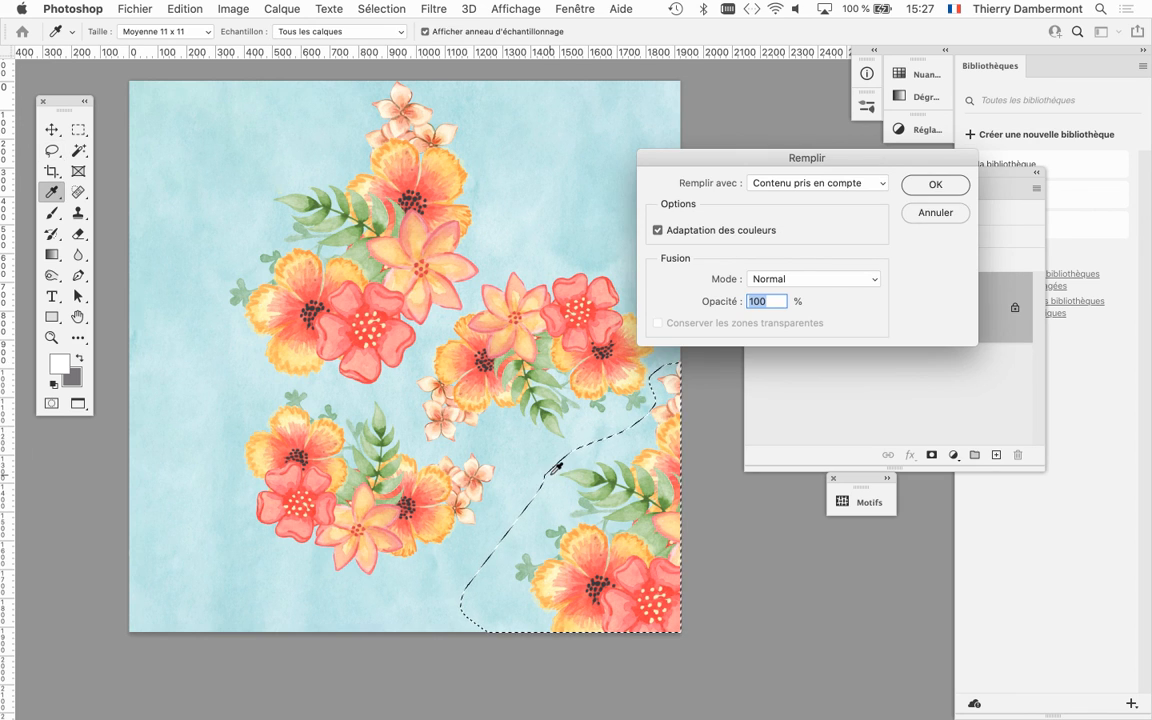
{"action": "left_click", "coordinate": [929, 183]}
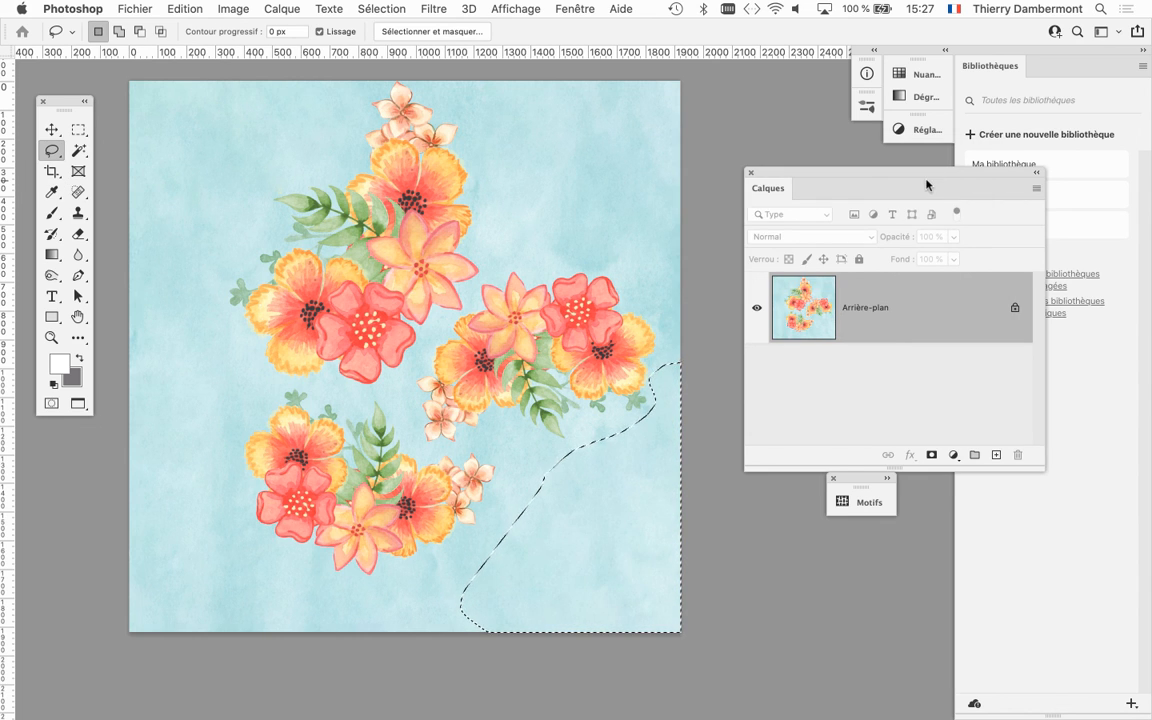
{"action": "key", "text": "super+d"}
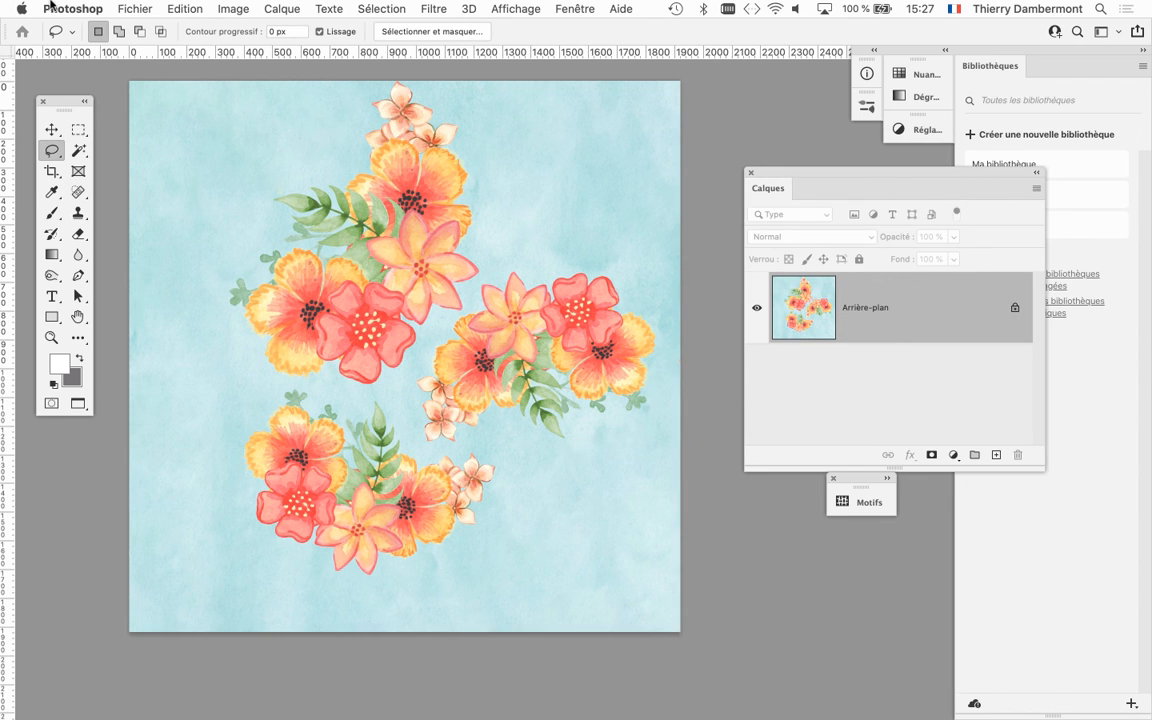
{"action": "left_click", "coordinate": [136, 8]}
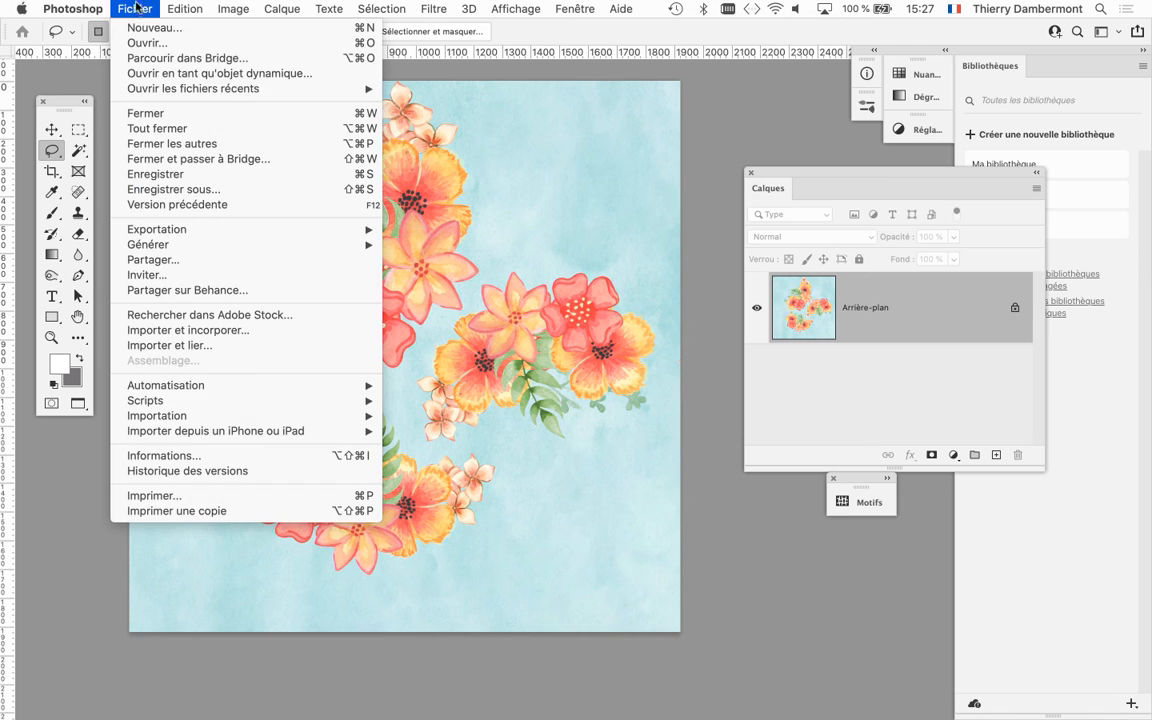
{"action": "left_click", "coordinate": [165, 176]}
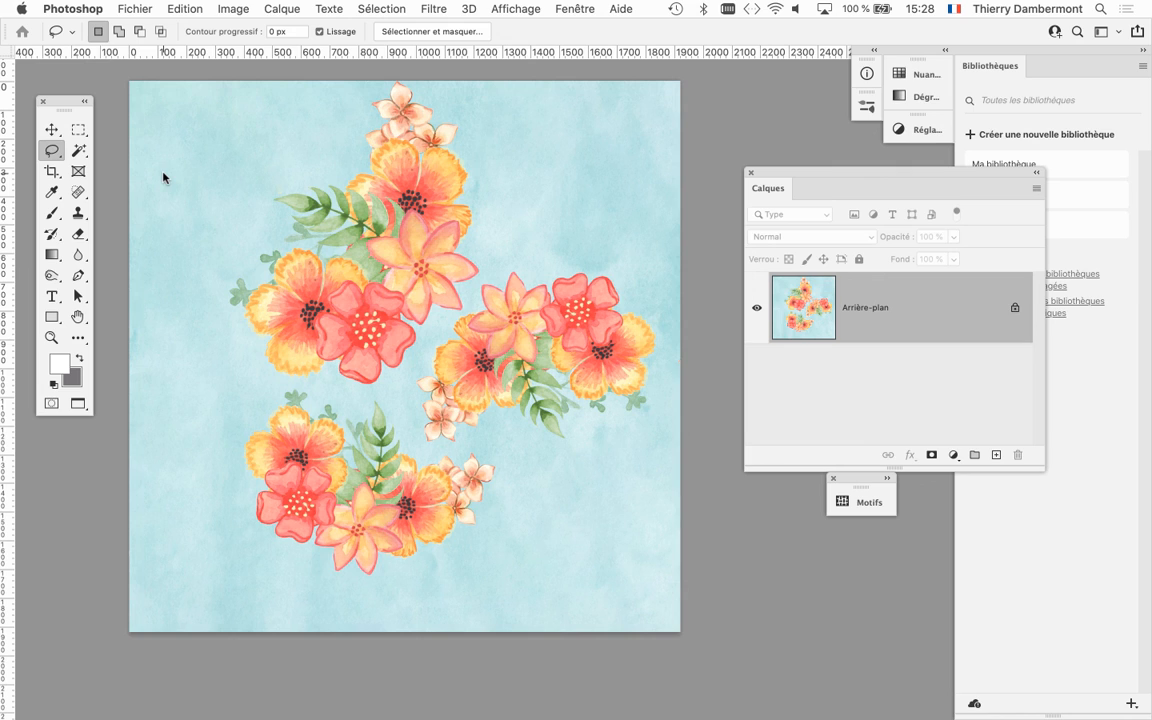